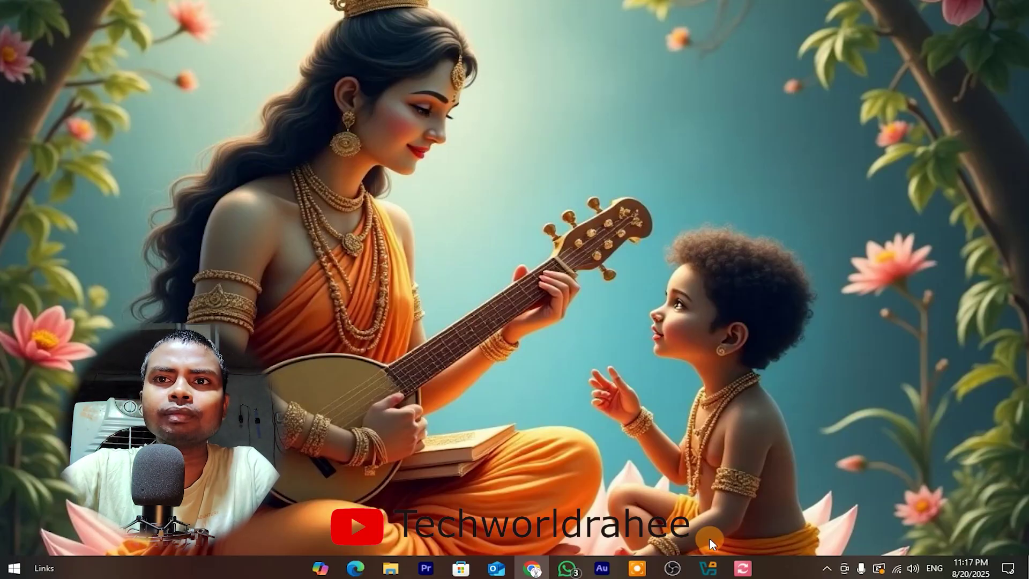
- Open the system About page, review the device and Windows specifications, and close the window
key(super+i)
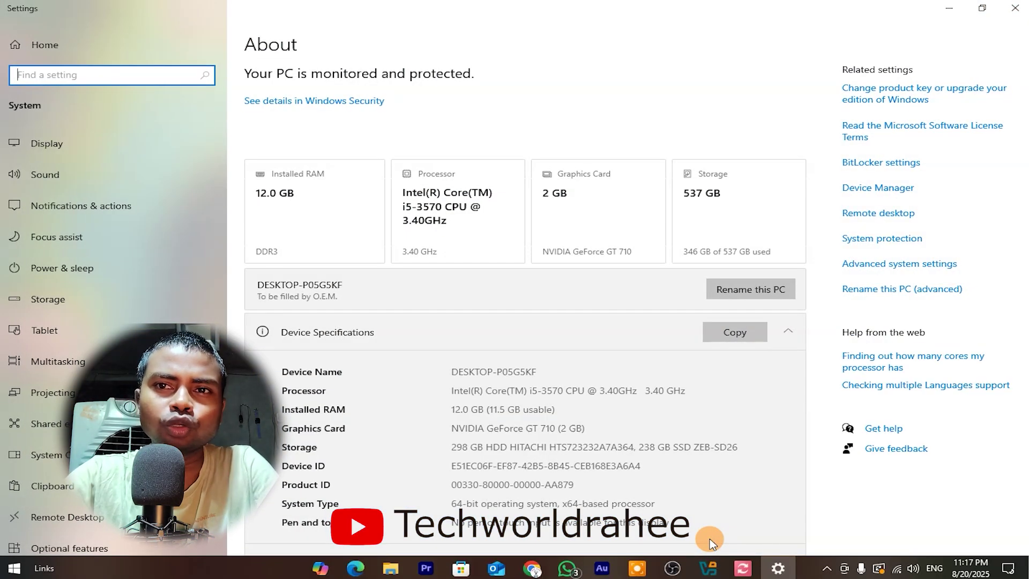
scroll(724, 461, down, 2)
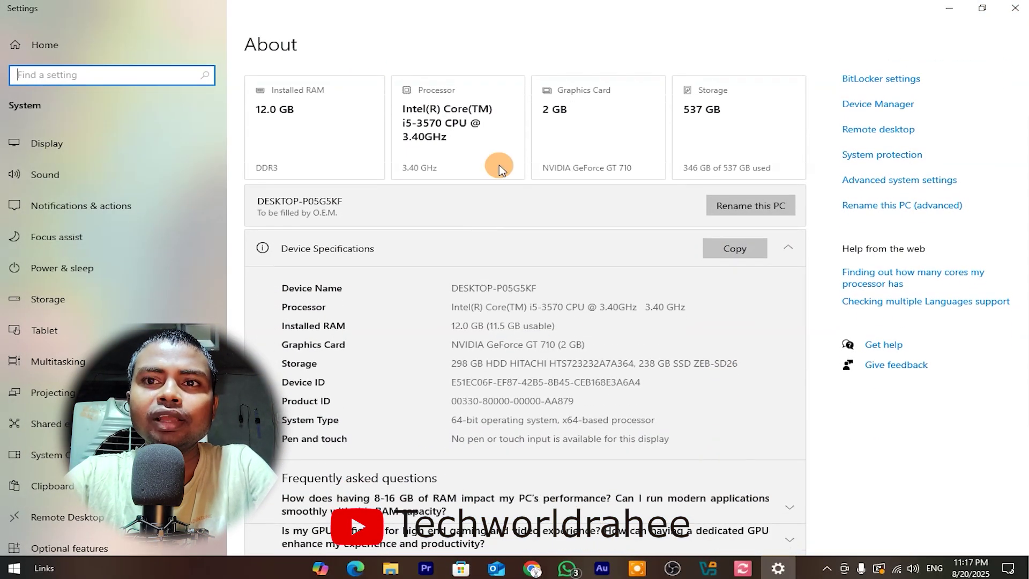
scroll(604, 311, down, 4)
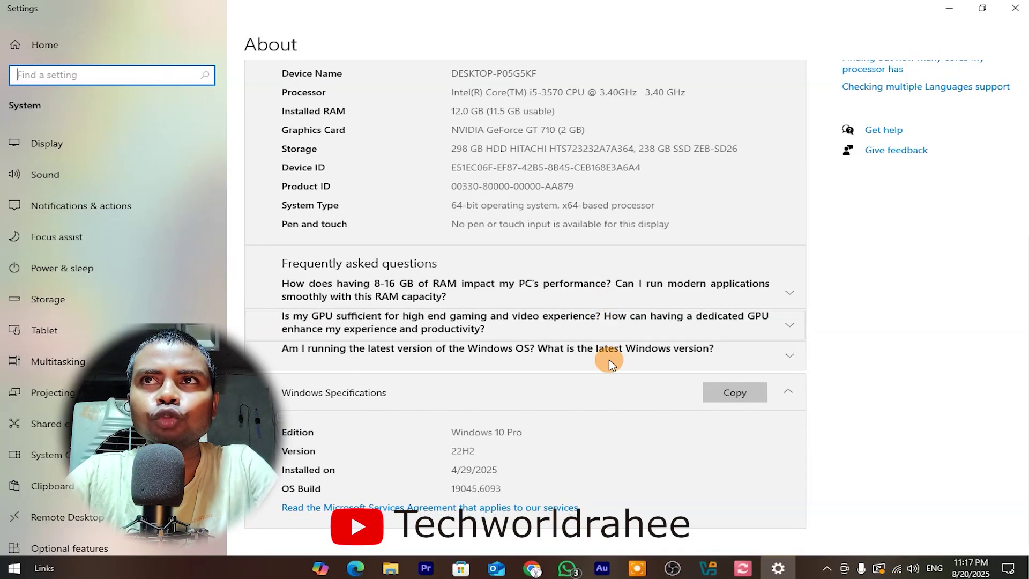
scroll(609, 356, up, 5)
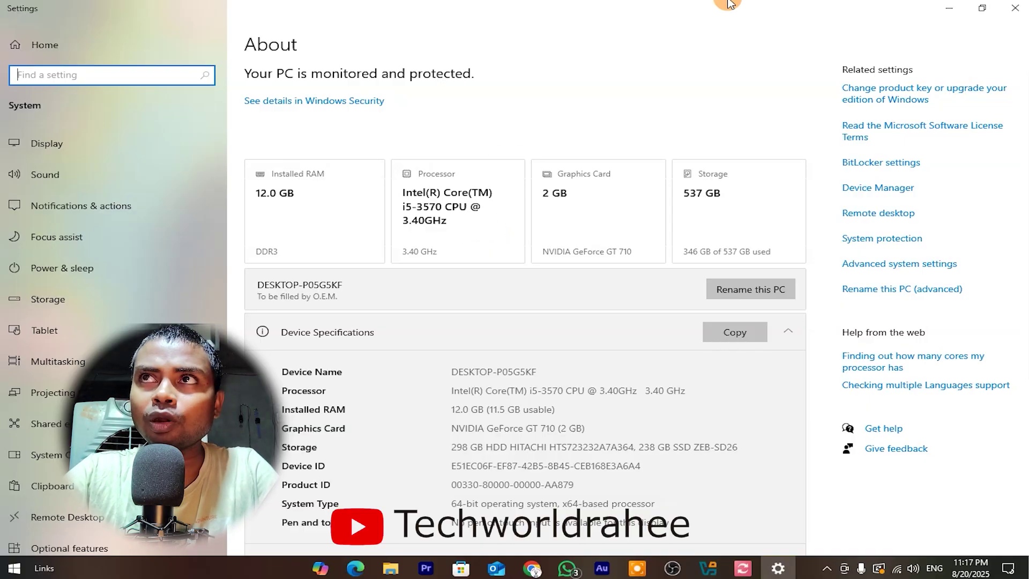
click(1016, 8)
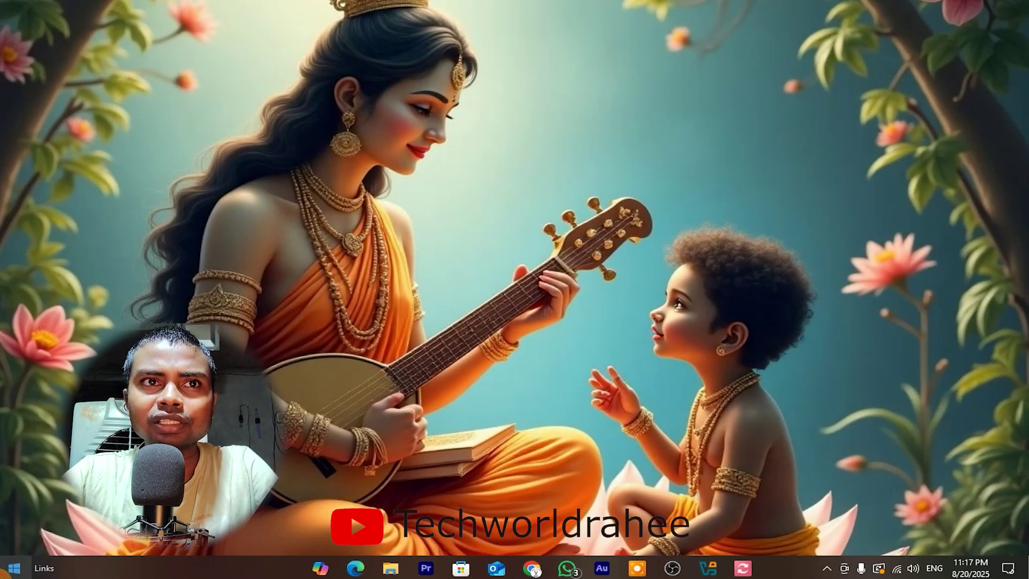
- Open the Windows Settings home page from the Start menu
click(13, 569)
click(18, 509)
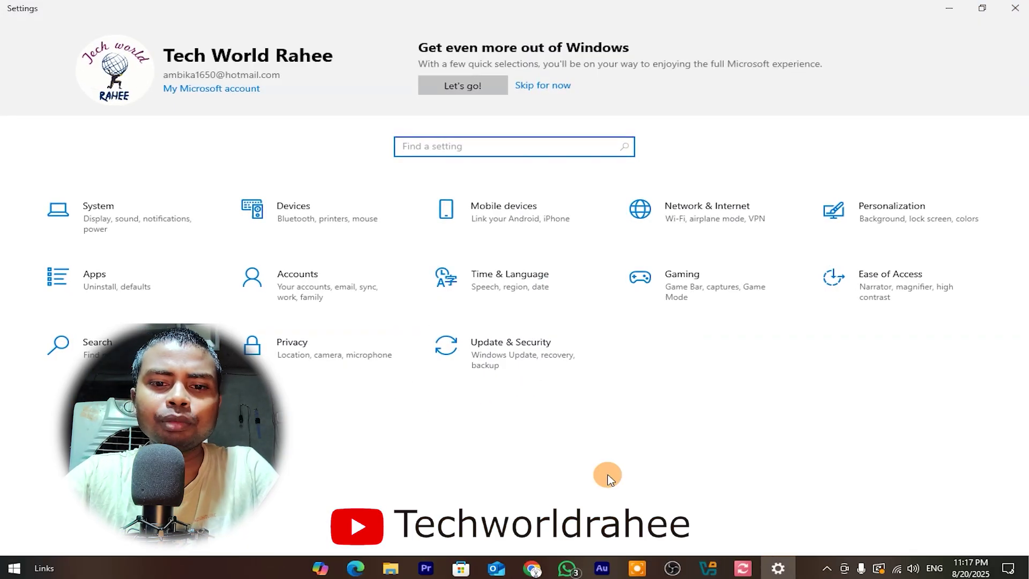
key(super+Pause)
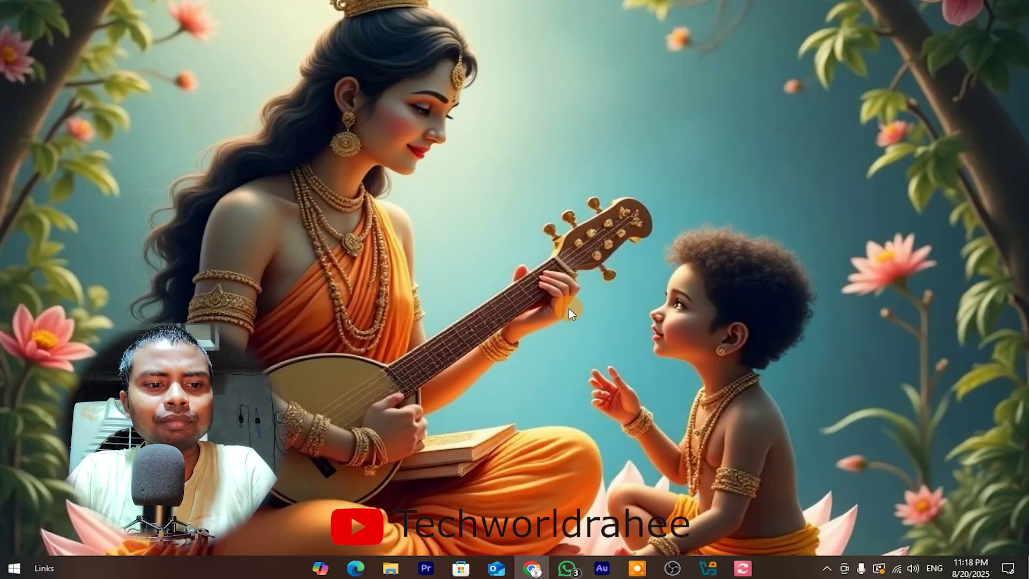
- Show and hide the Start menu, and view the notifications in the action center before dismissing it
key(super)
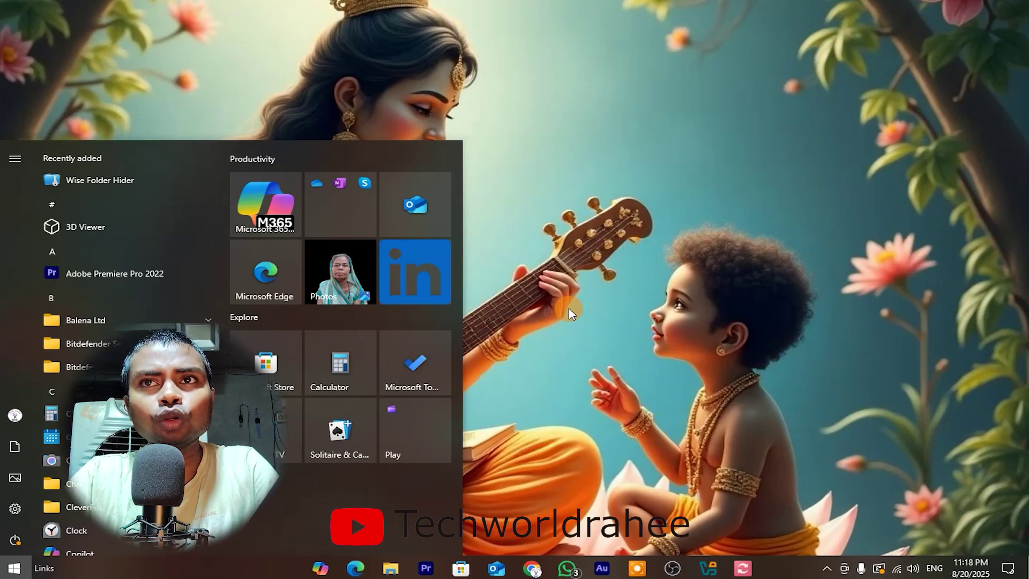
key(super)
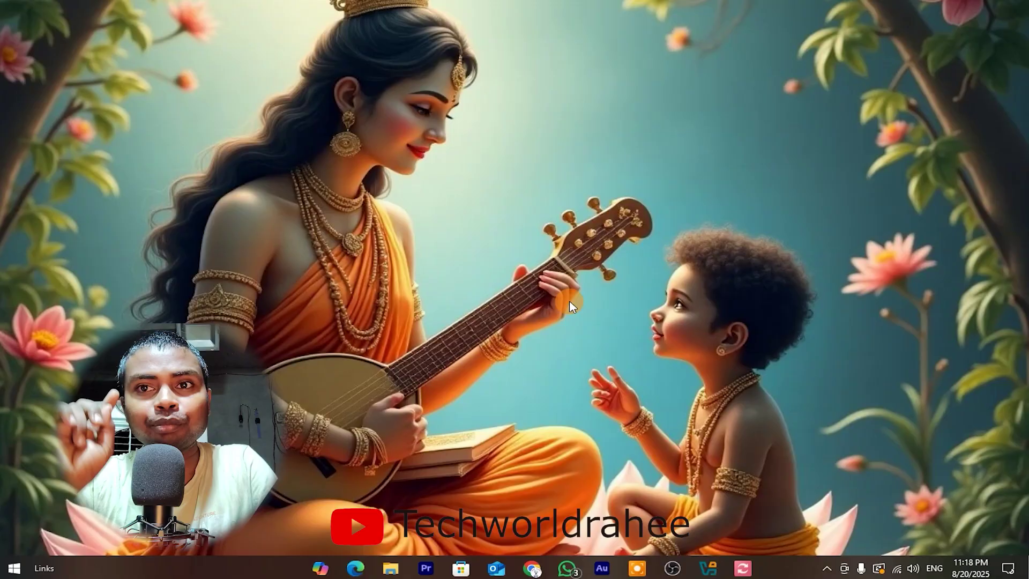
key(super+a)
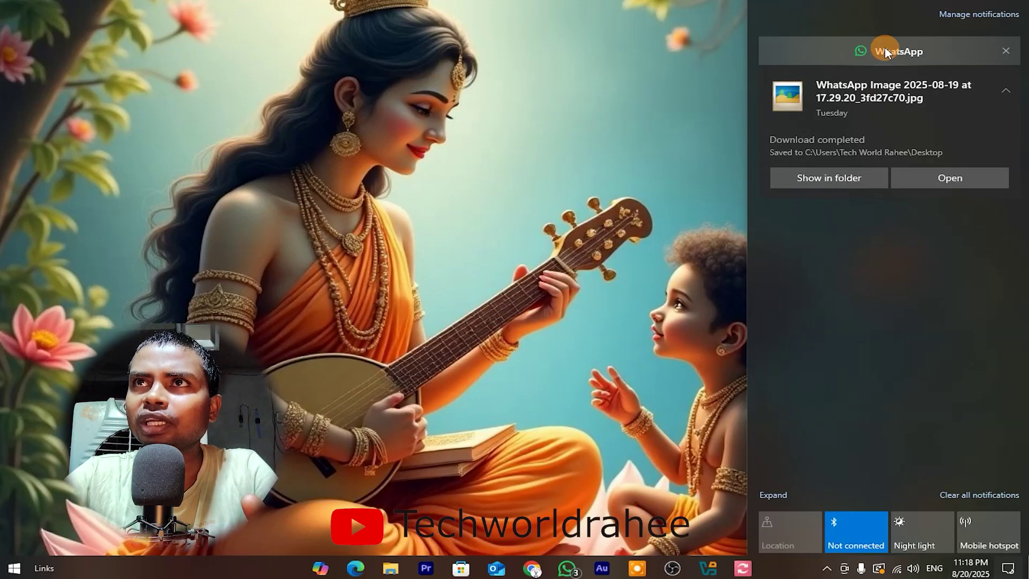
click(1006, 79)
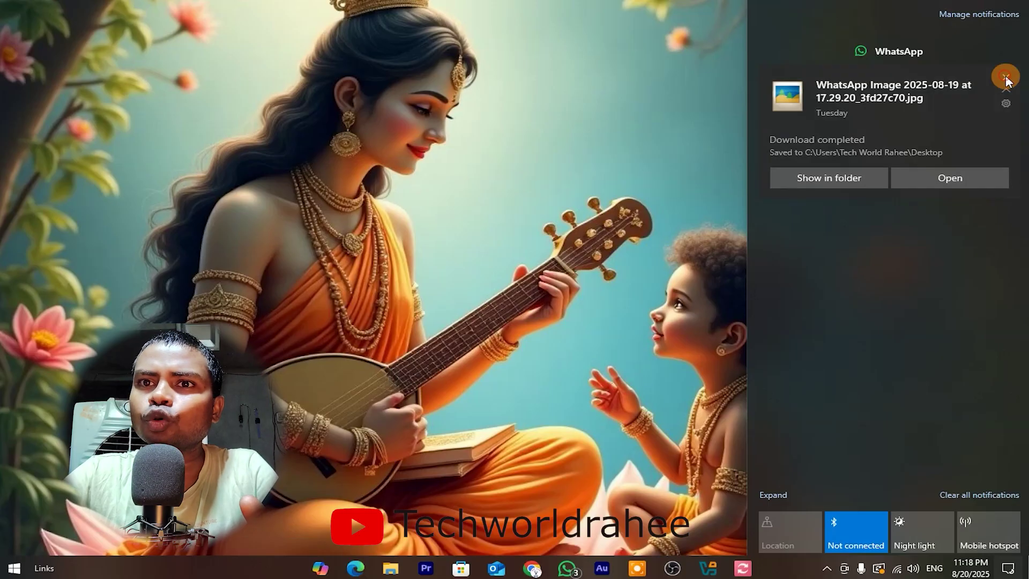
click(569, 251)
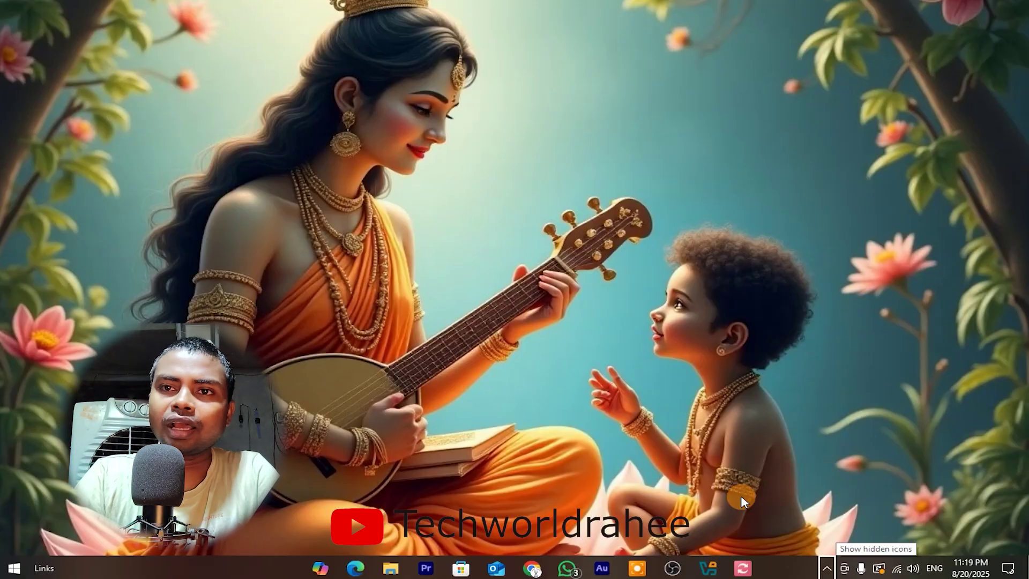
- Show the hidden notification area icons and dismiss them, and close the Cortana window
click(827, 568)
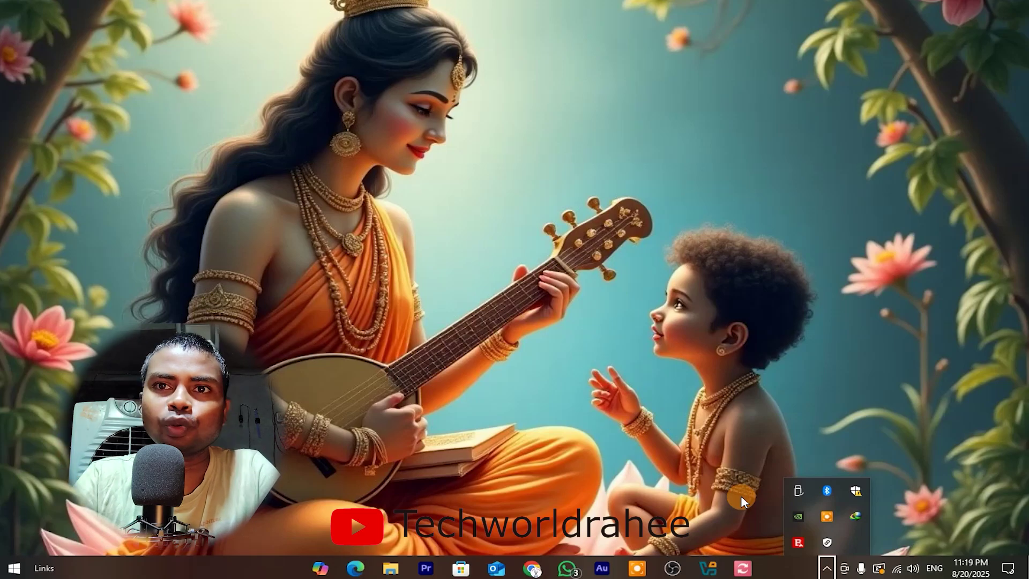
click(717, 240)
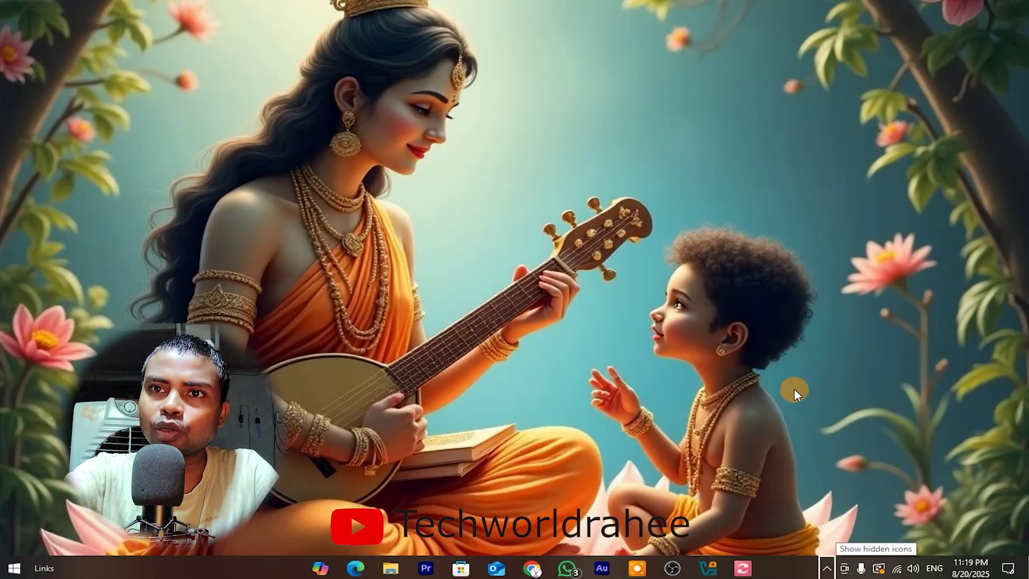
key(Return)
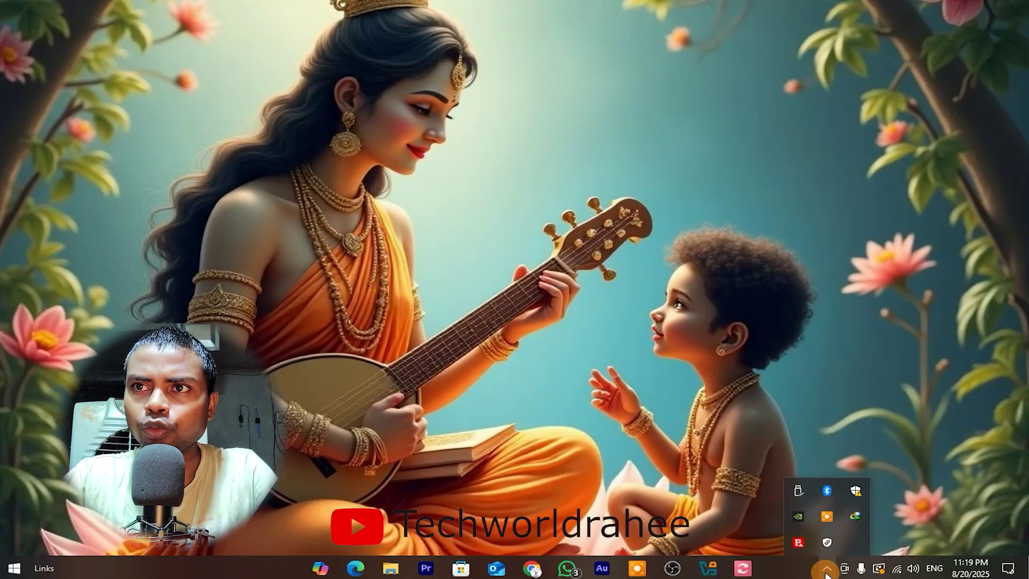
click(713, 382)
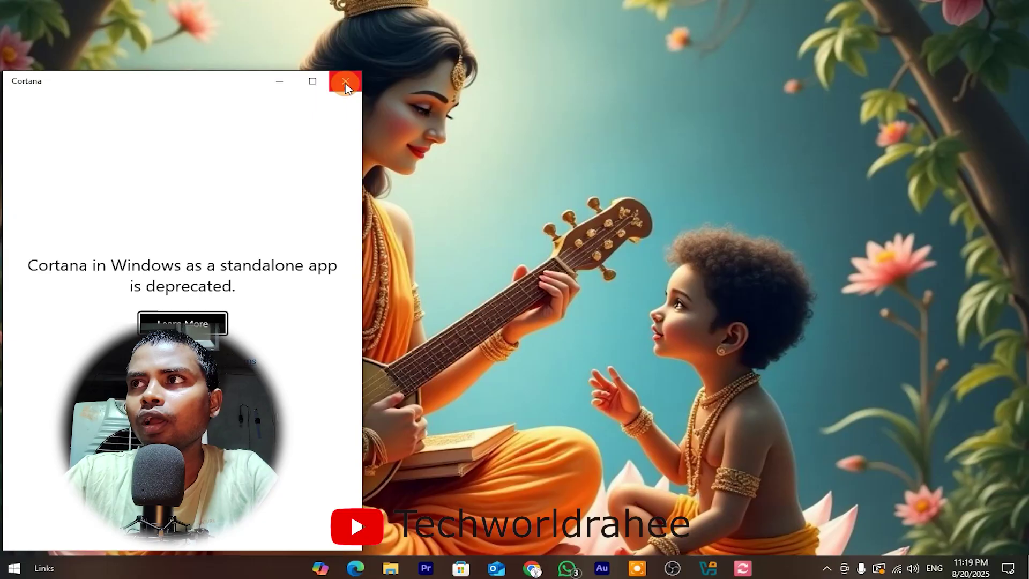
click(346, 84)
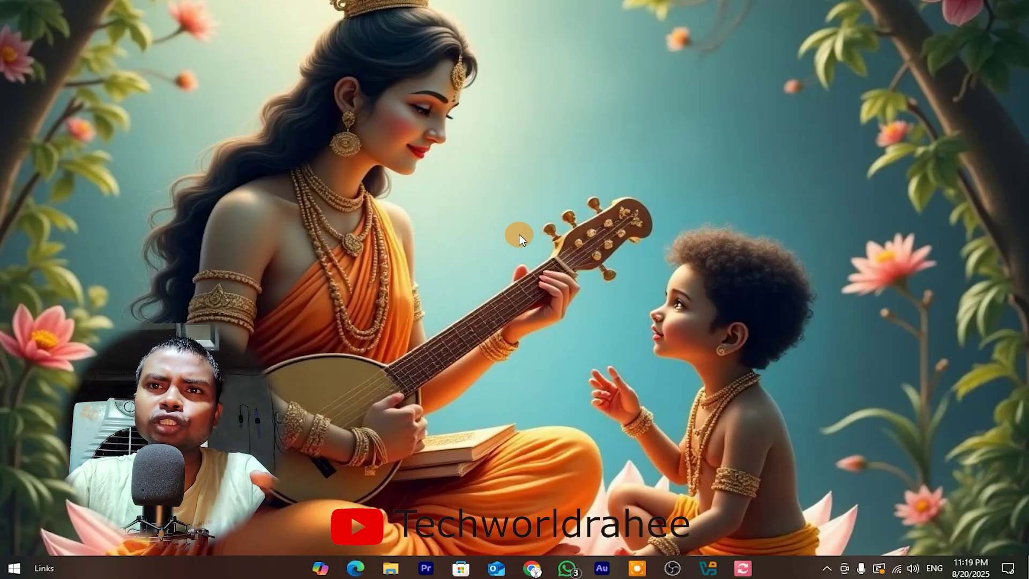
- Open File Explorer at This PC, move its window to the middle of the desktop, and close it
click(390, 569)
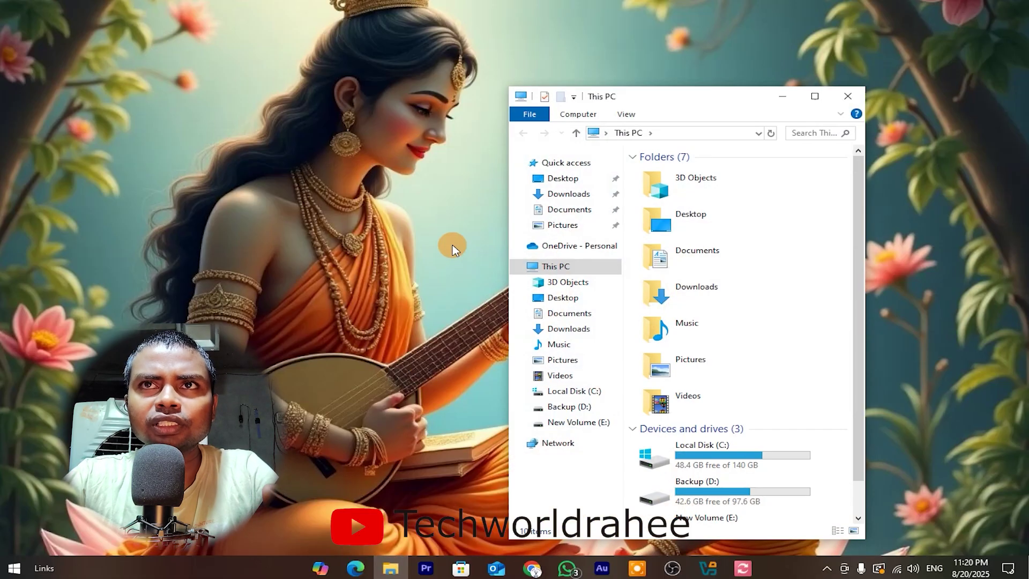
drag(684, 99, 477, 67)
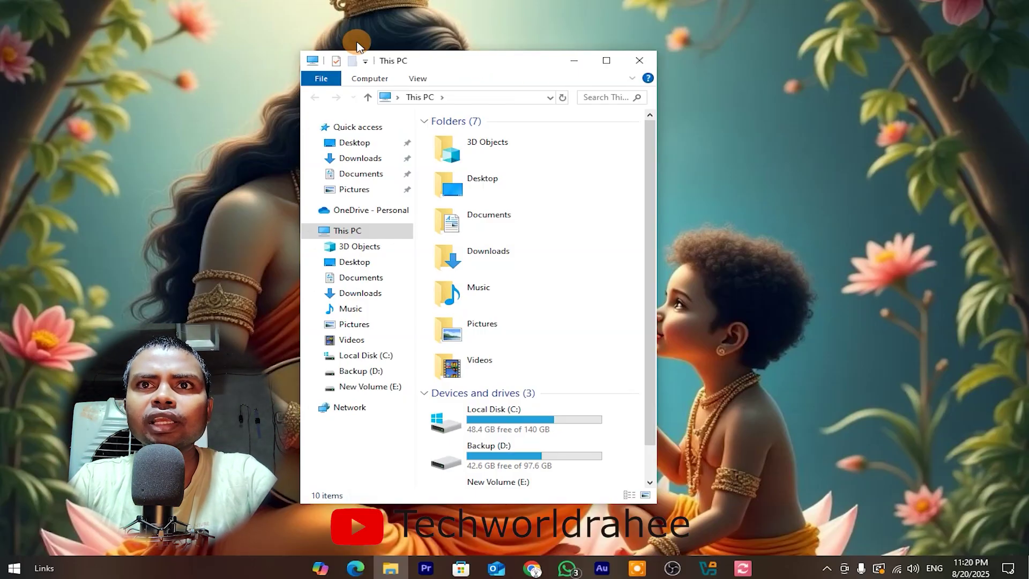
key(super)
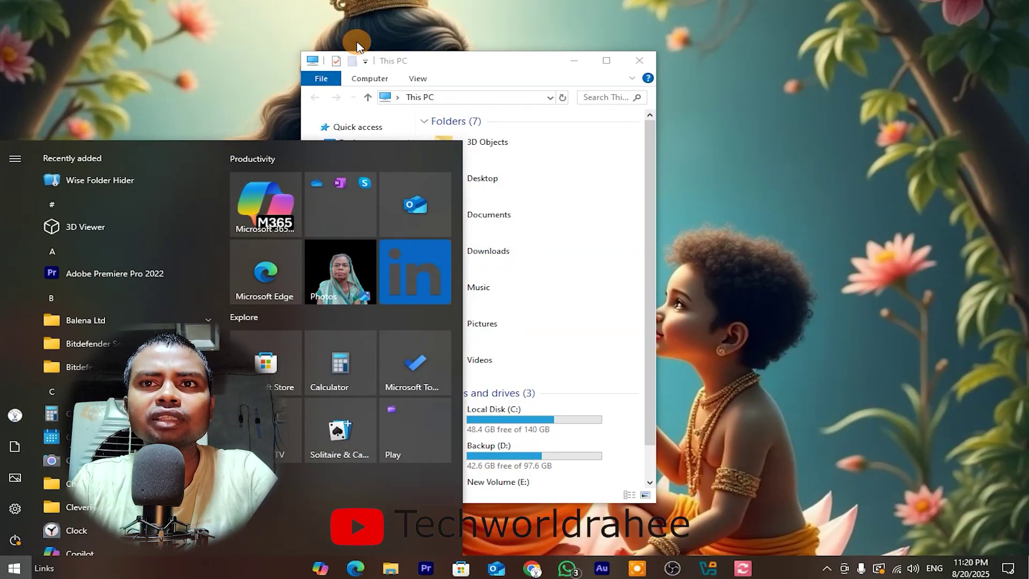
key(super)
key(alt+F4)
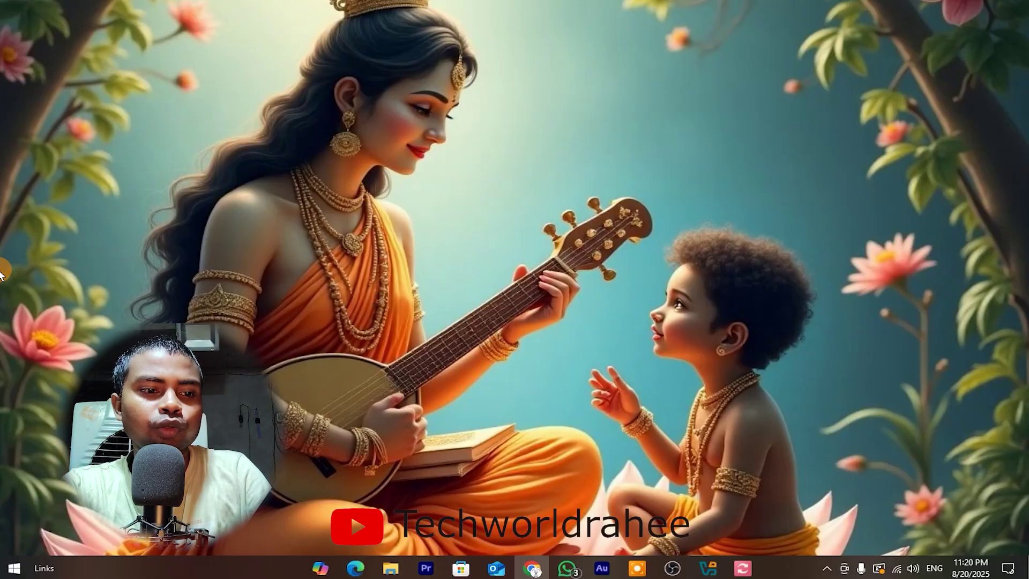
- Reopen File Explorer, widen its window, view the folders and drives in This PC, and close it
key(super+e)
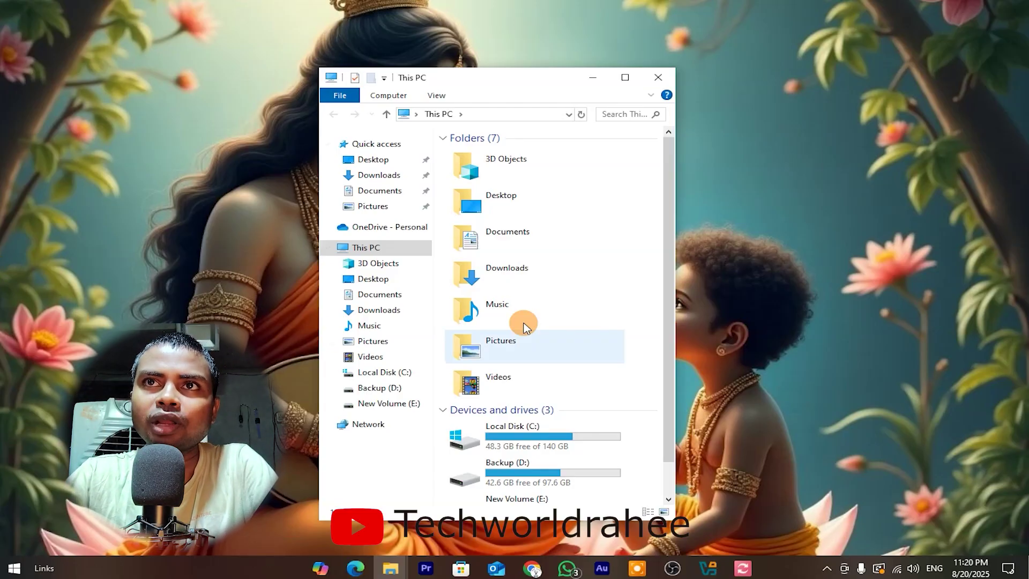
drag(674, 265, 835, 265)
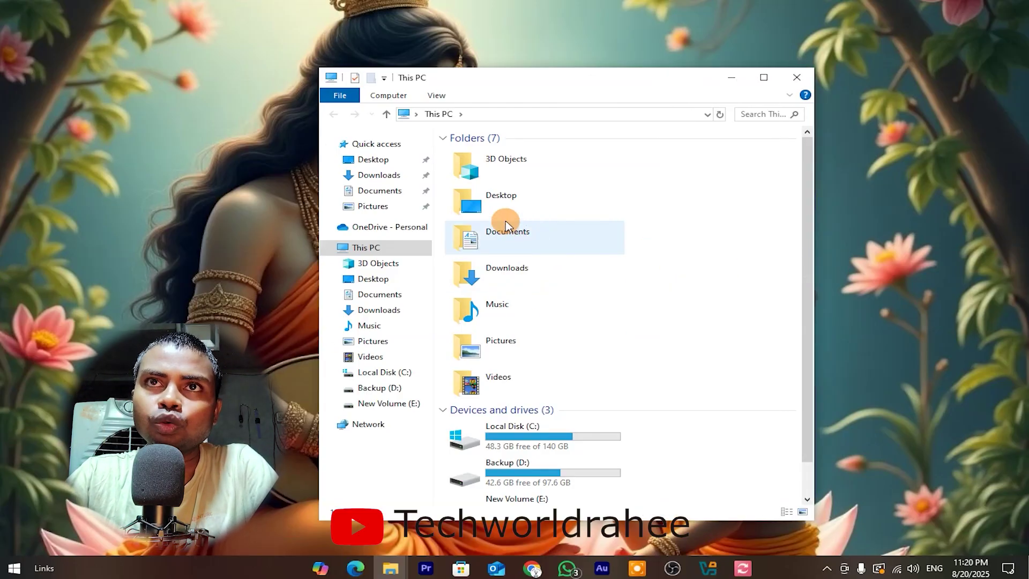
scroll(512, 389, down, 1)
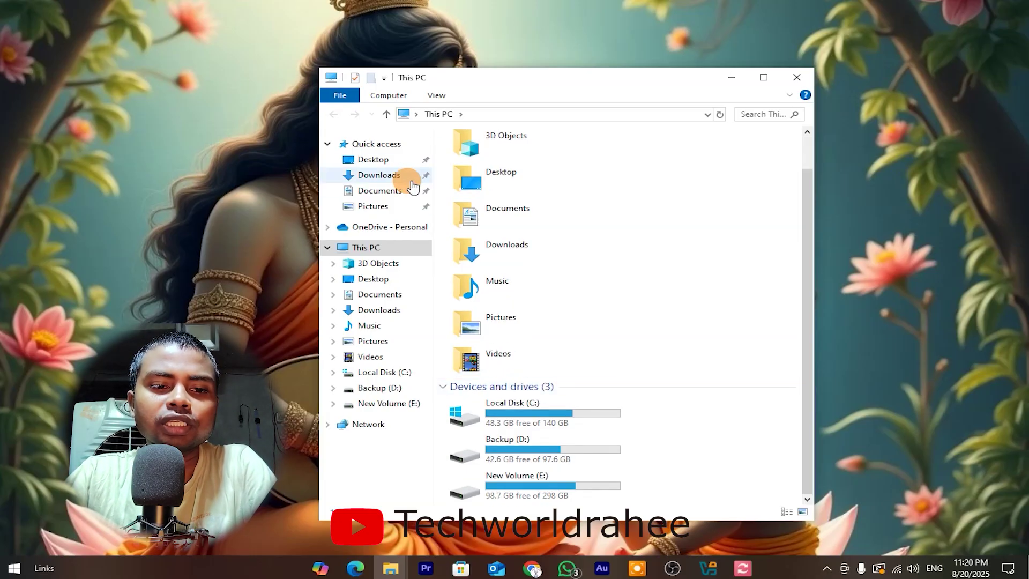
click(797, 78)
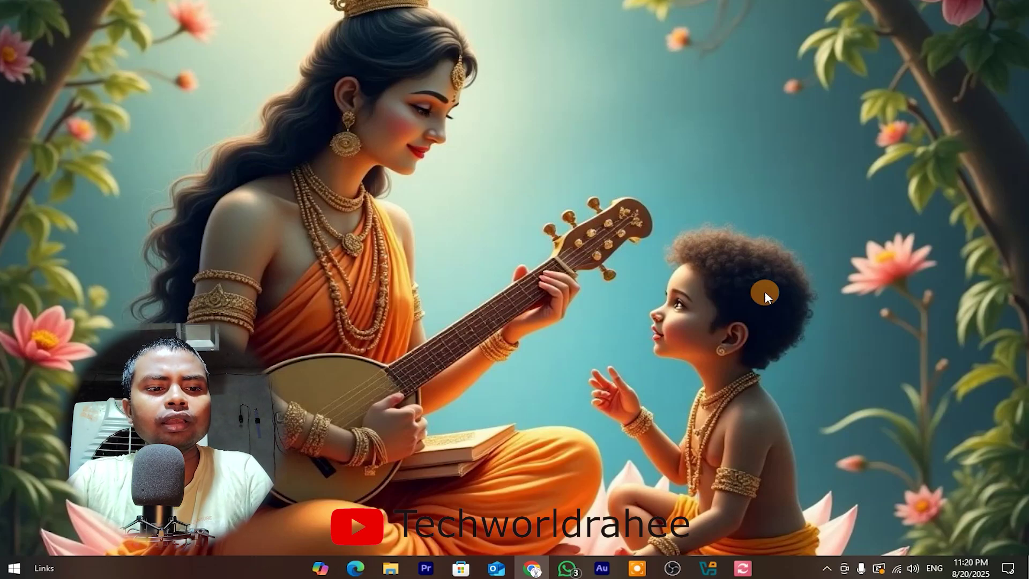
key(super+f)
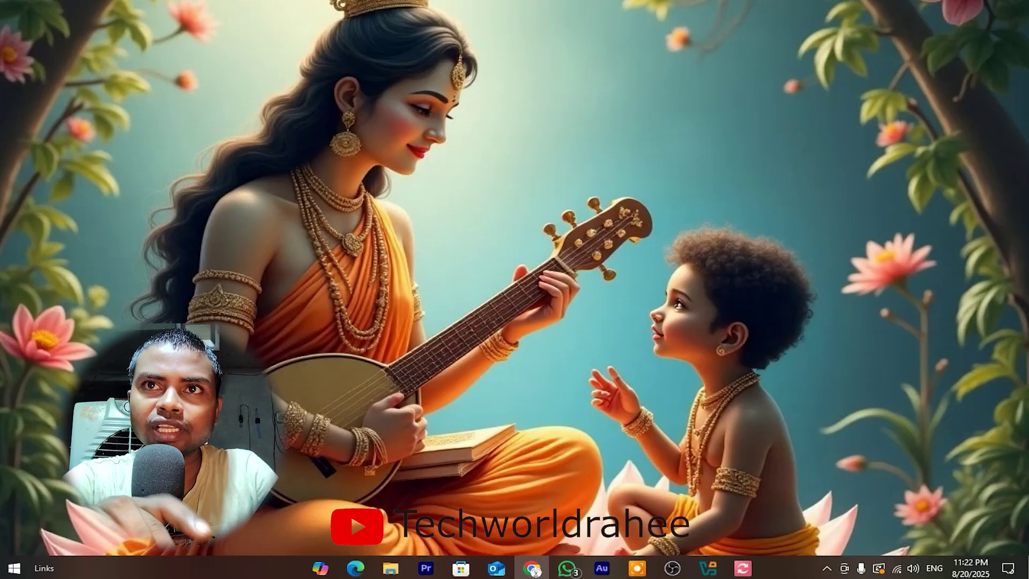
key(super+h)
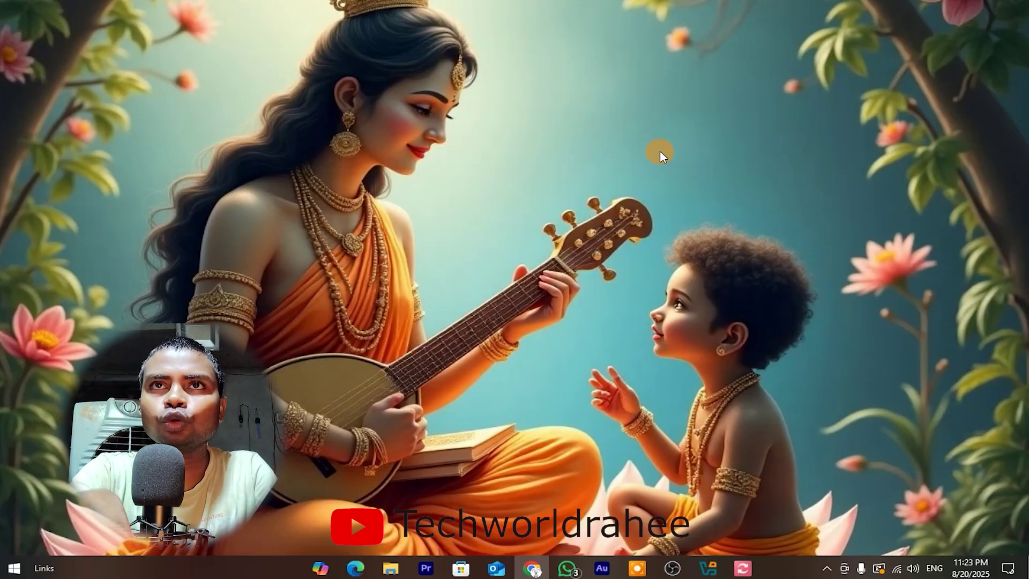
- Display the Windows Settings home page directly from the desktop and close it
key(super+i)
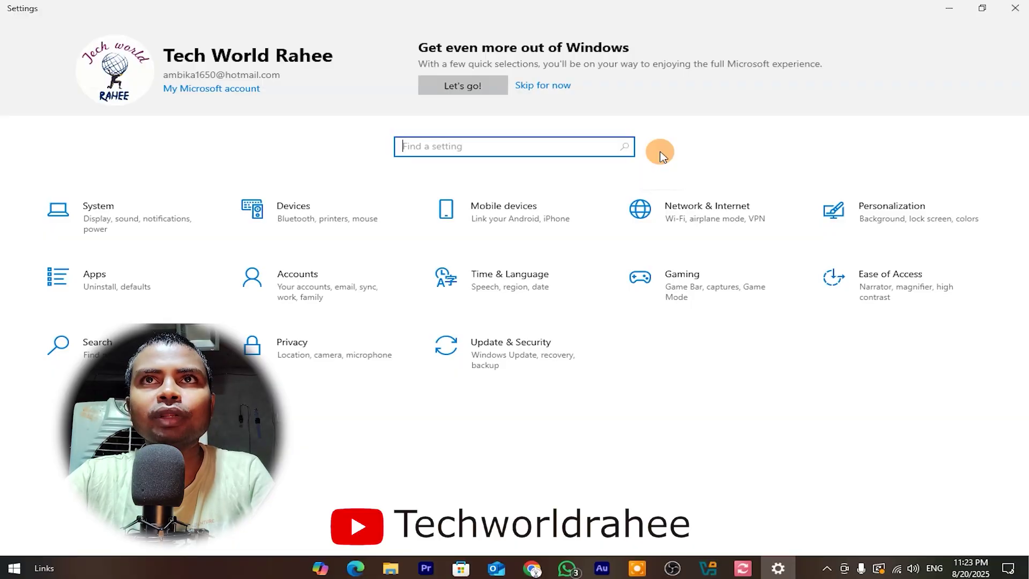
click(1013, 10)
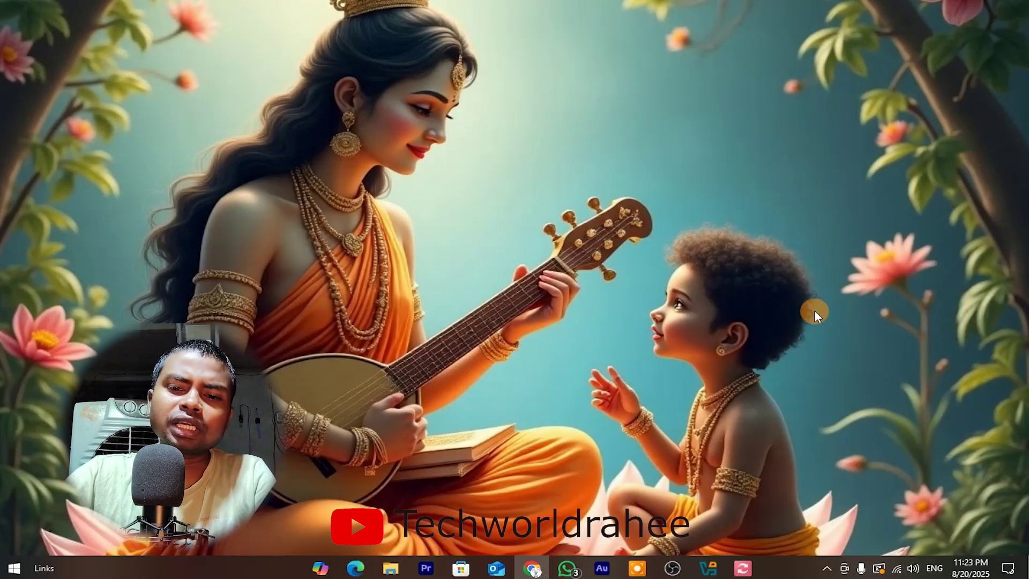
- View the wireless display and audio device list and the screen projection options, dismissing each one
key(super+k)
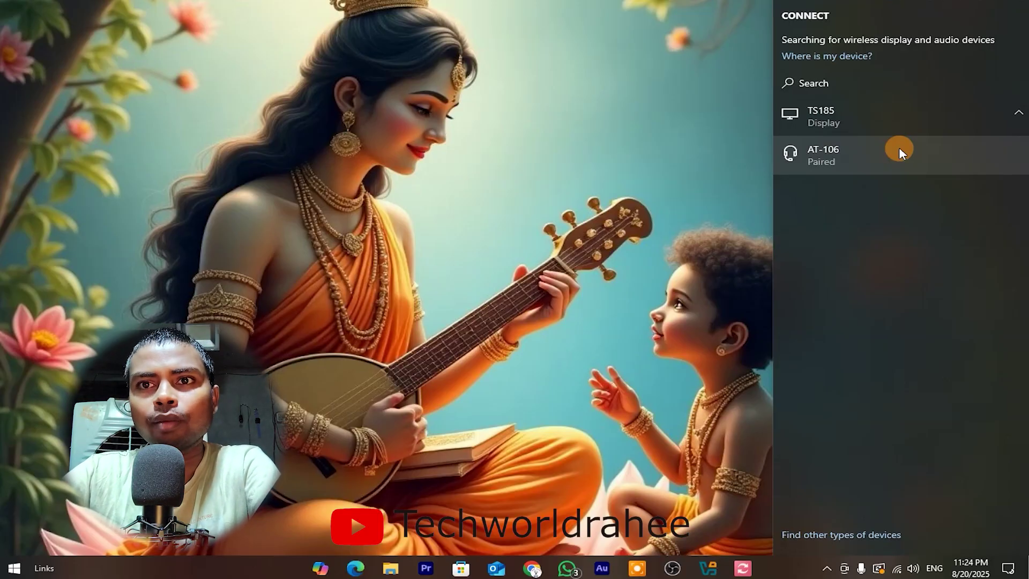
click(547, 144)
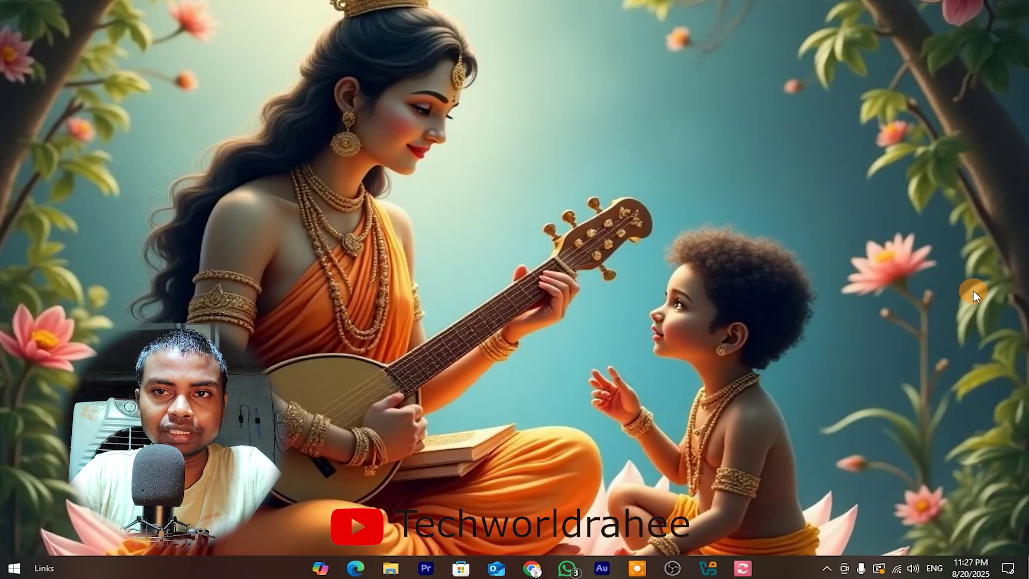
key(super+p)
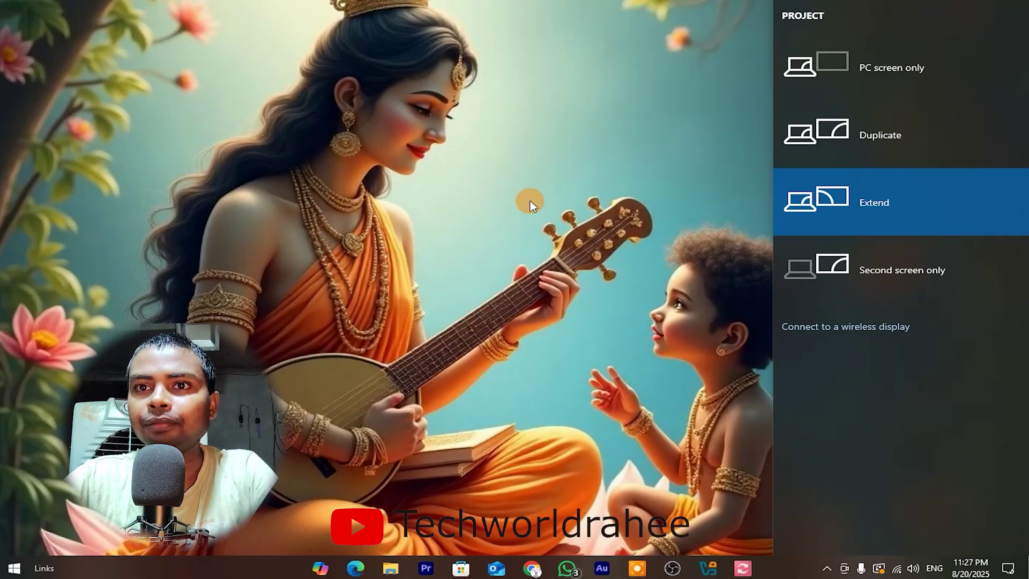
click(543, 268)
- Open Windows Search, dismiss it, and open it again ready for a query
key(super+s)
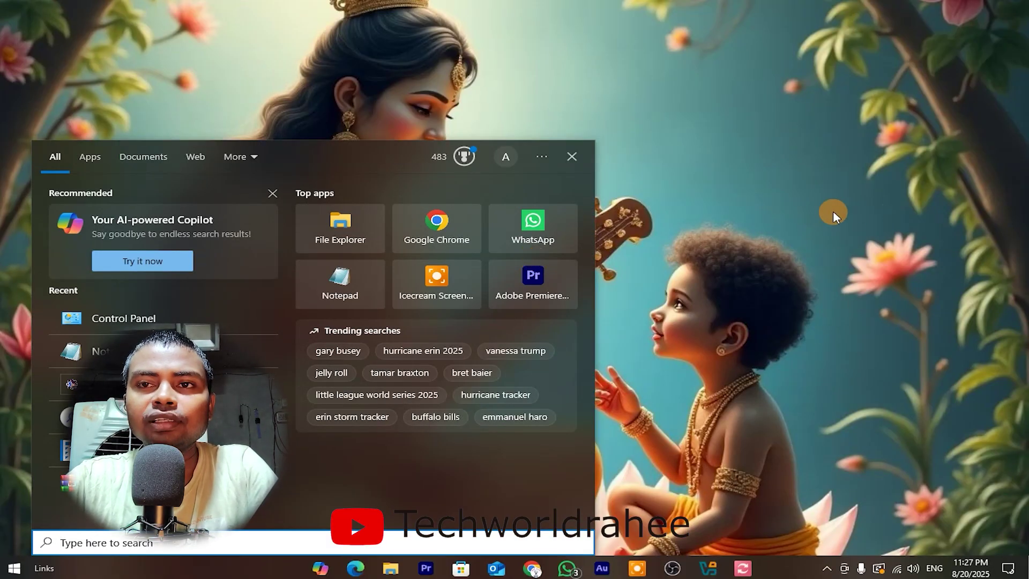
click(816, 213)
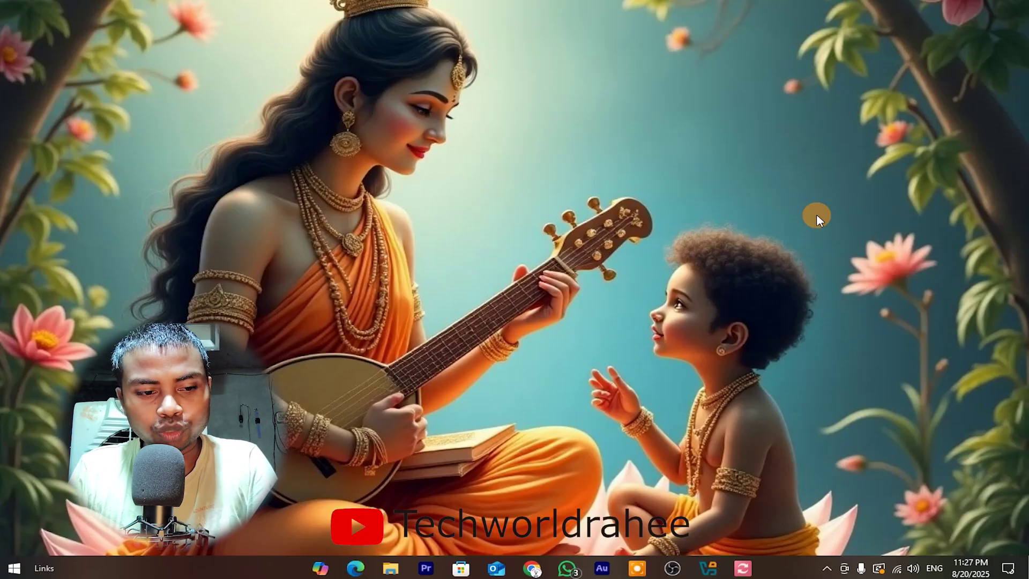
key(super+s)
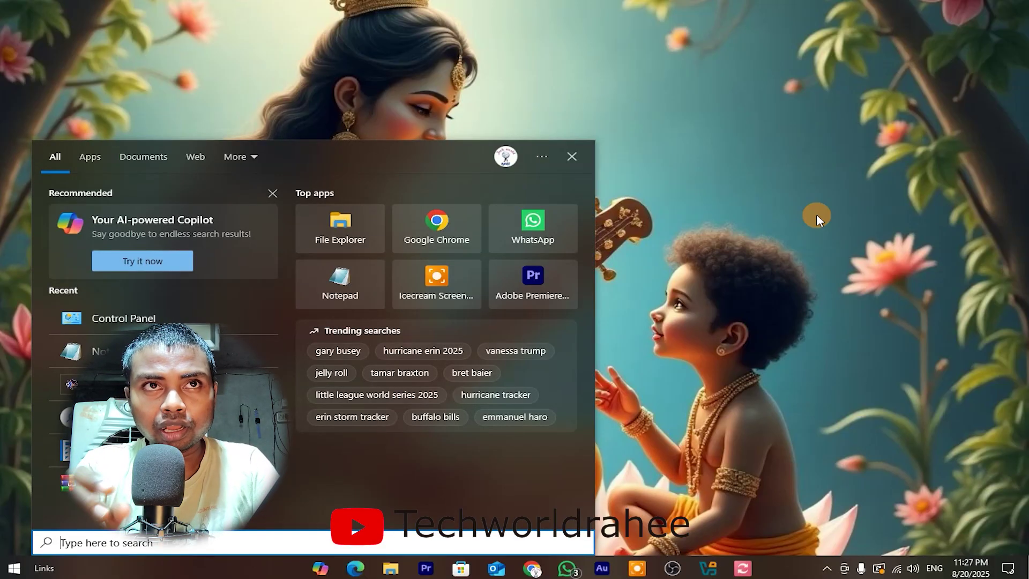
- Search Windows for "contro" and dismiss the search results
text(contro)
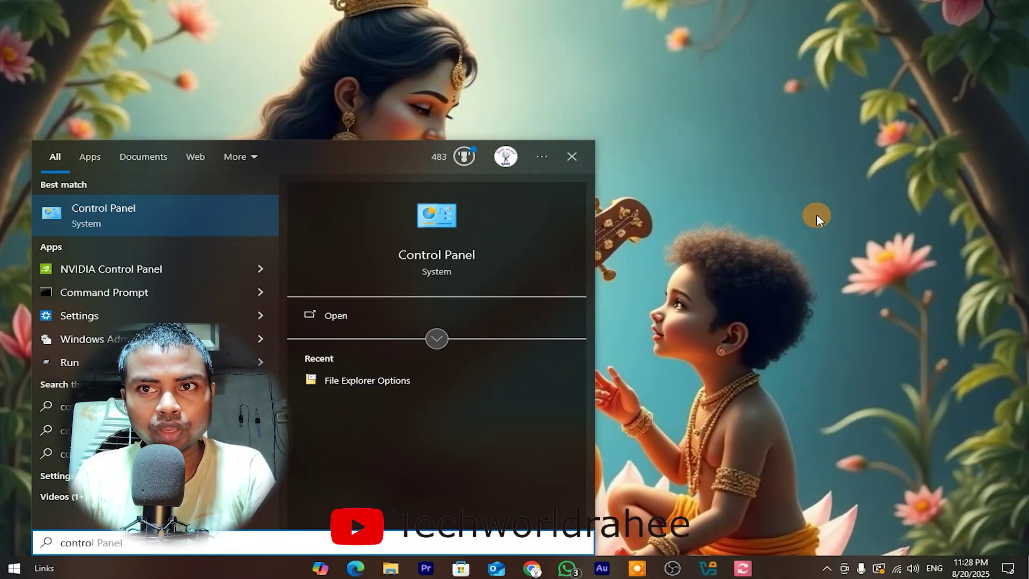
key(Escape)
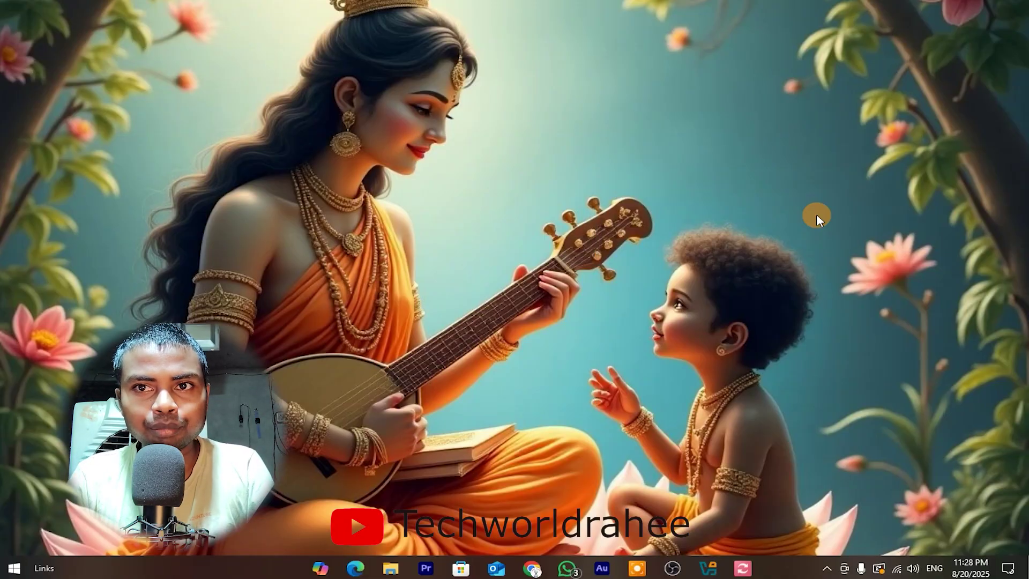
- Find the Run dialog by searching for "run", launch System Information from it, and close that window after viewing the system summary
key(super)
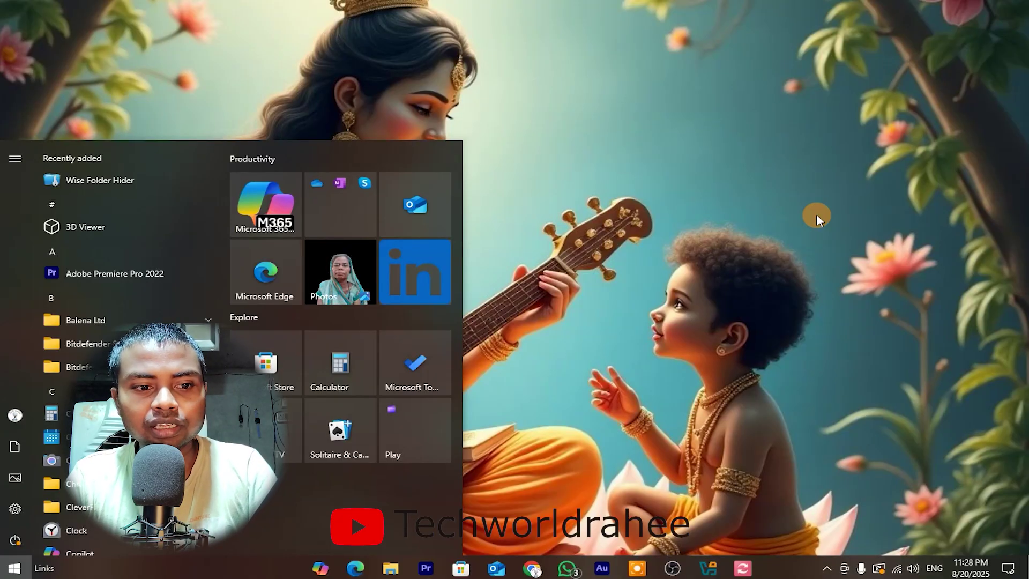
text(c)
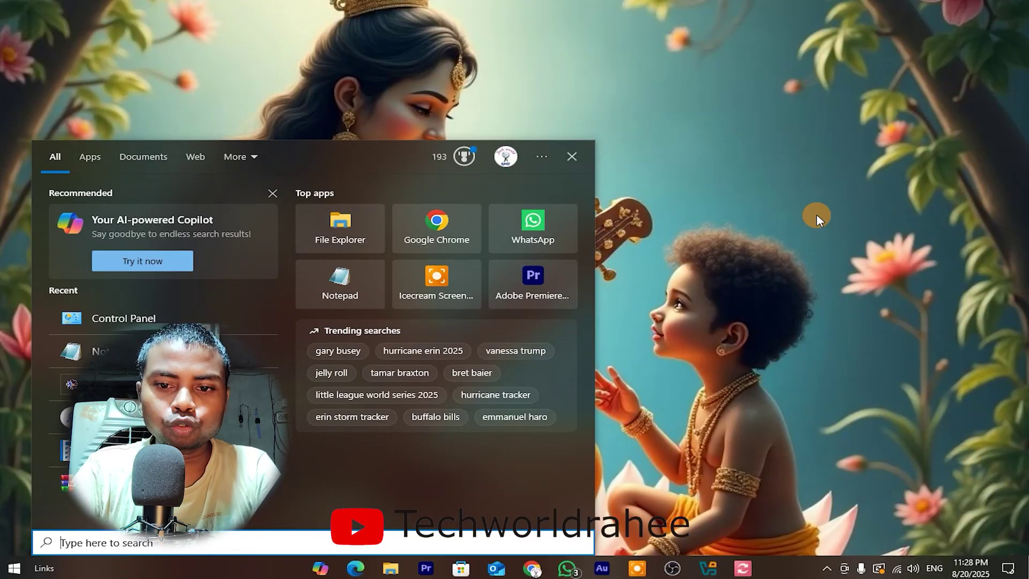
key(BackSpace)
text(run)
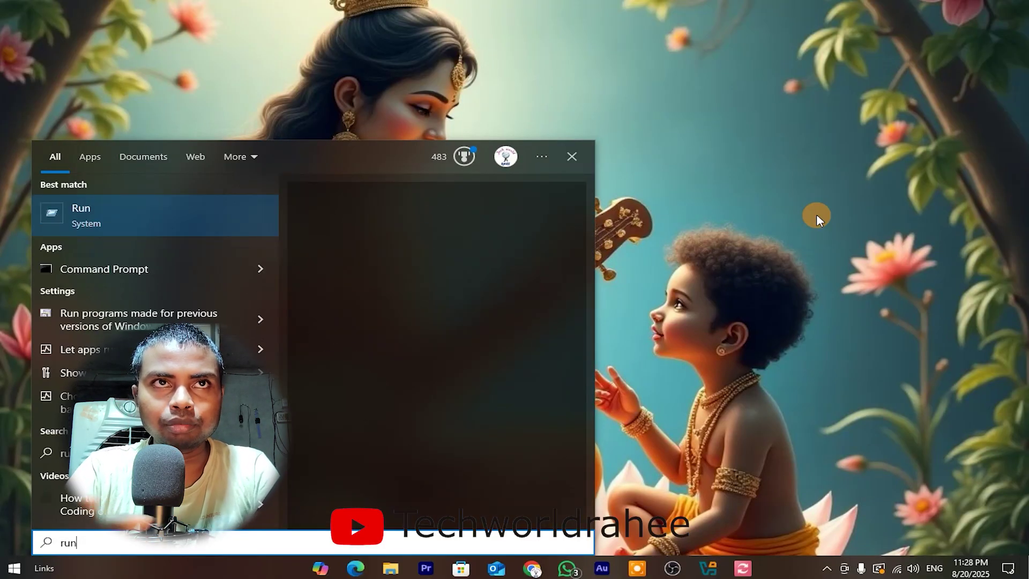
key(Return)
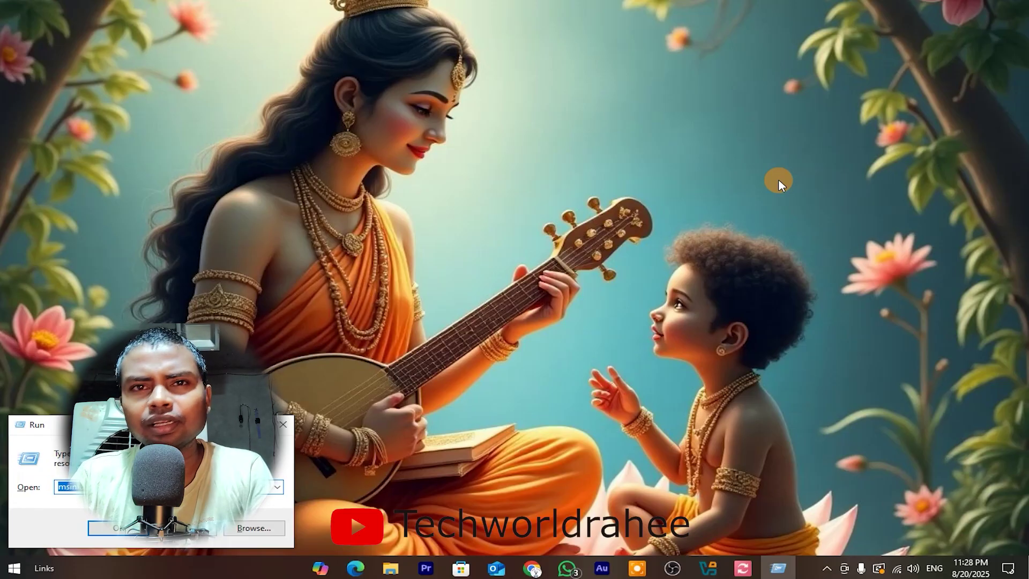
key(Return)
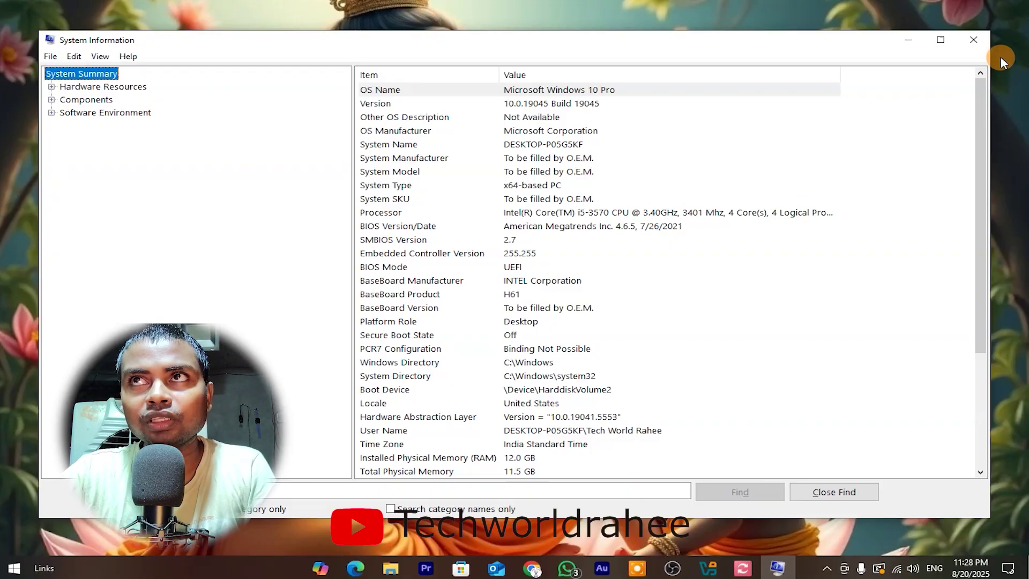
click(974, 39)
- Launch Google Chrome through the Run dialog and close its profile selection window
key(super+r)
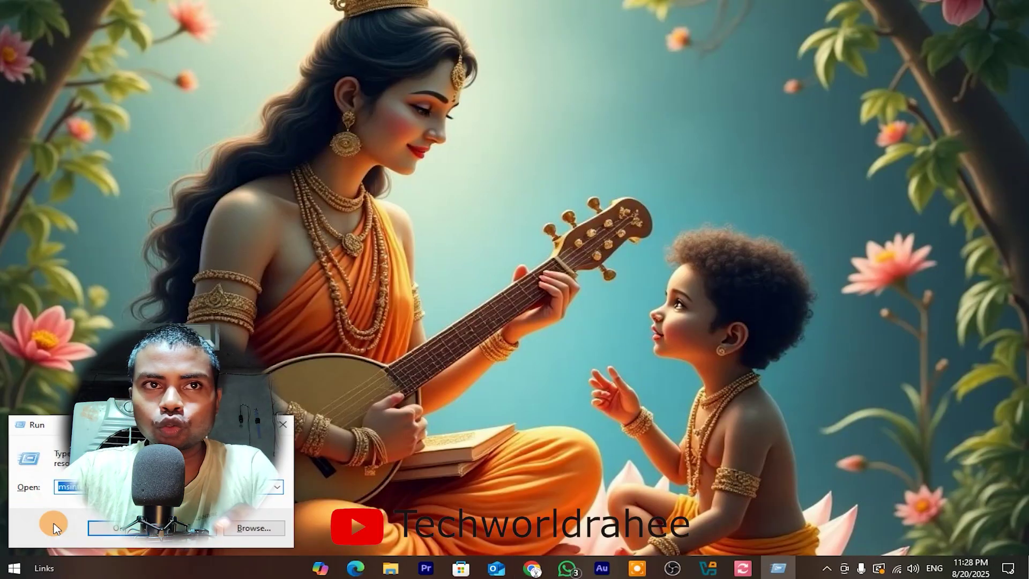
text(ch)
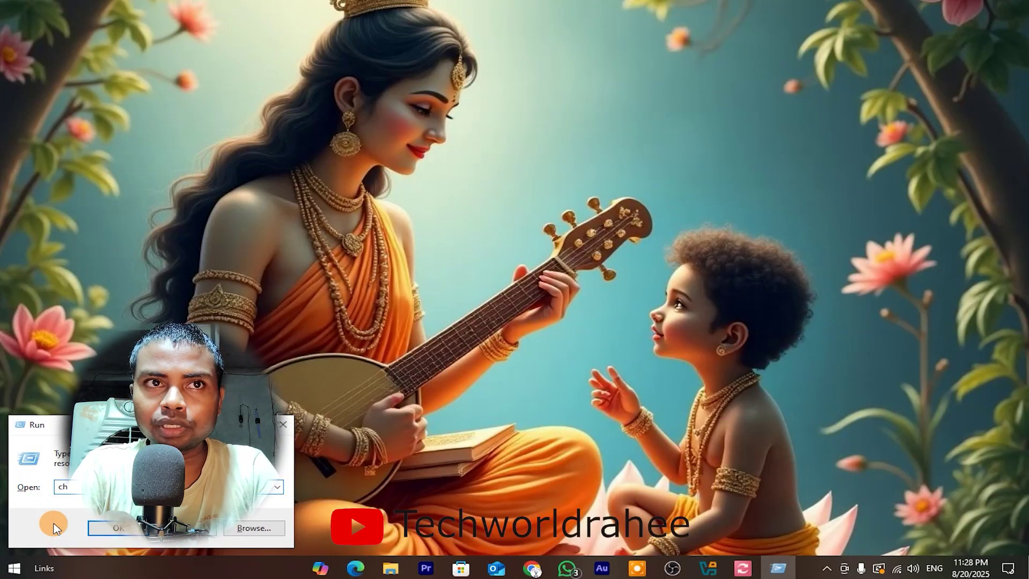
text(rom)
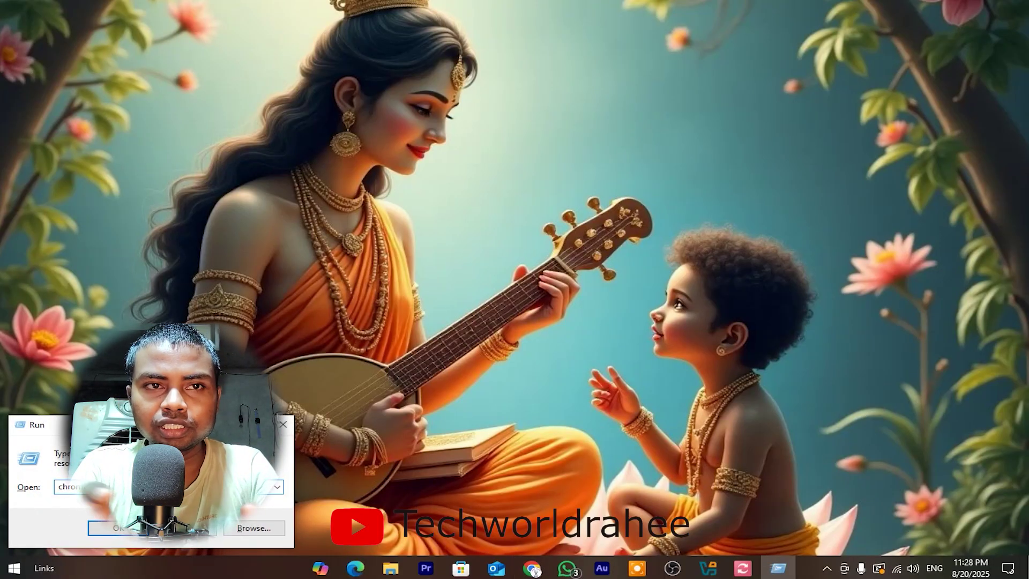
key(Return)
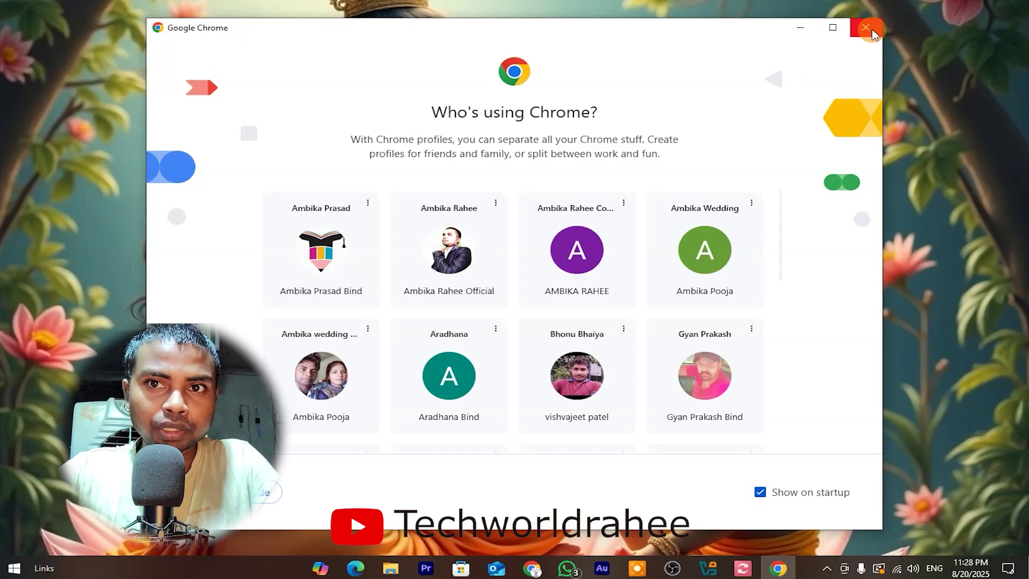
click(872, 31)
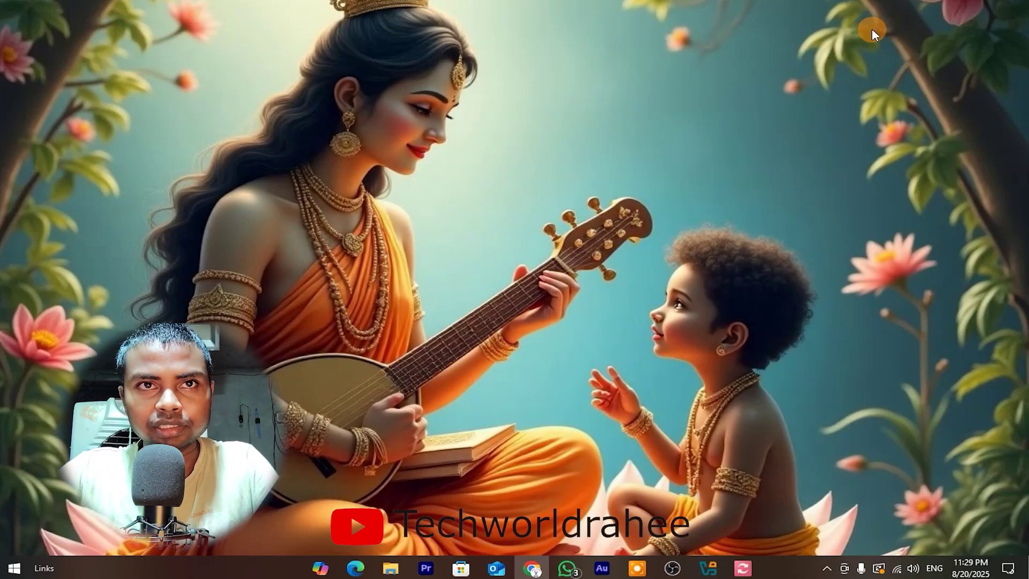
- Open and dismiss Windows Search, and look through the Ease of Access Display settings before closing them
key(super+s)
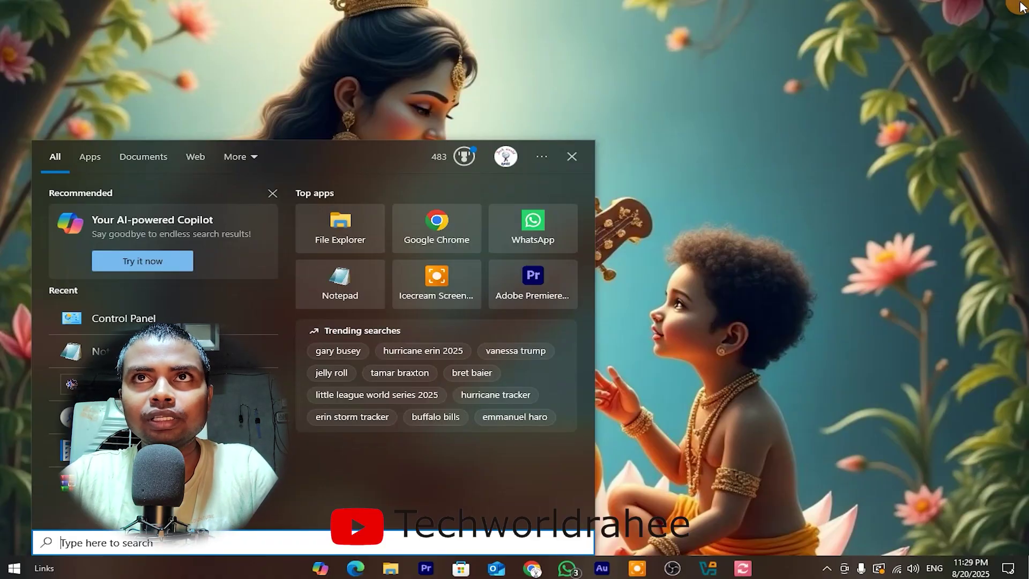
click(578, 154)
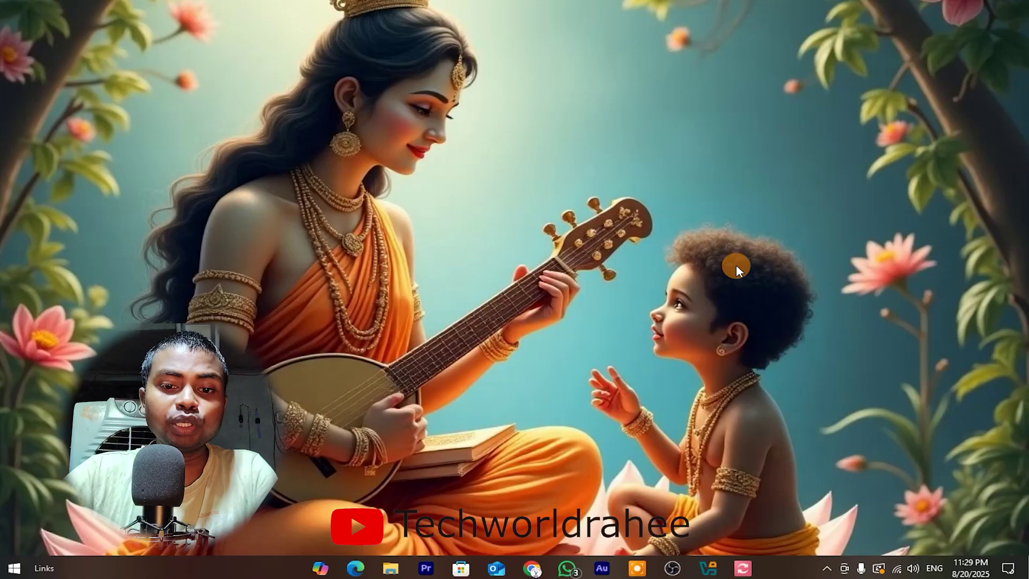
key(super+u)
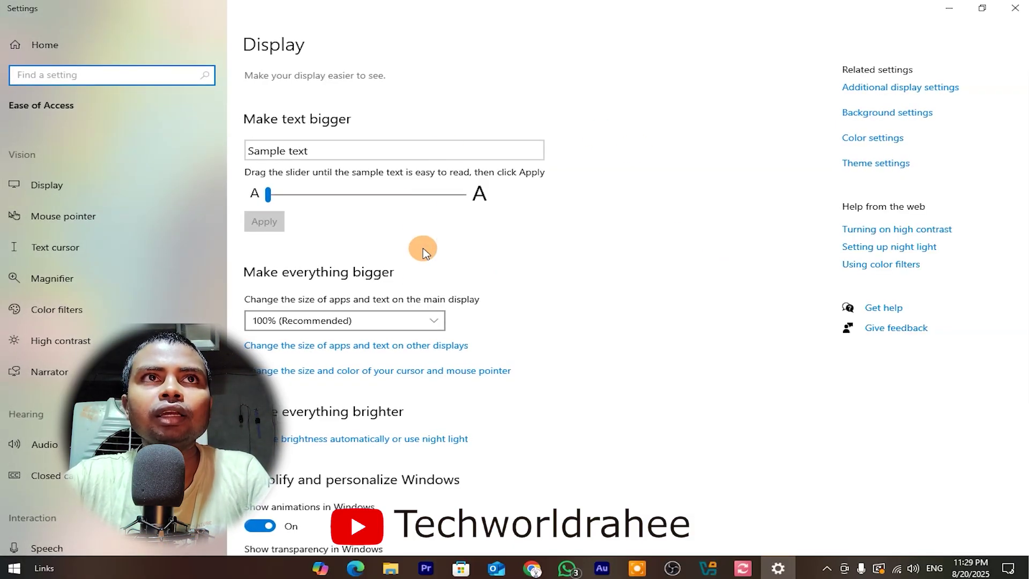
scroll(564, 239, down, 4)
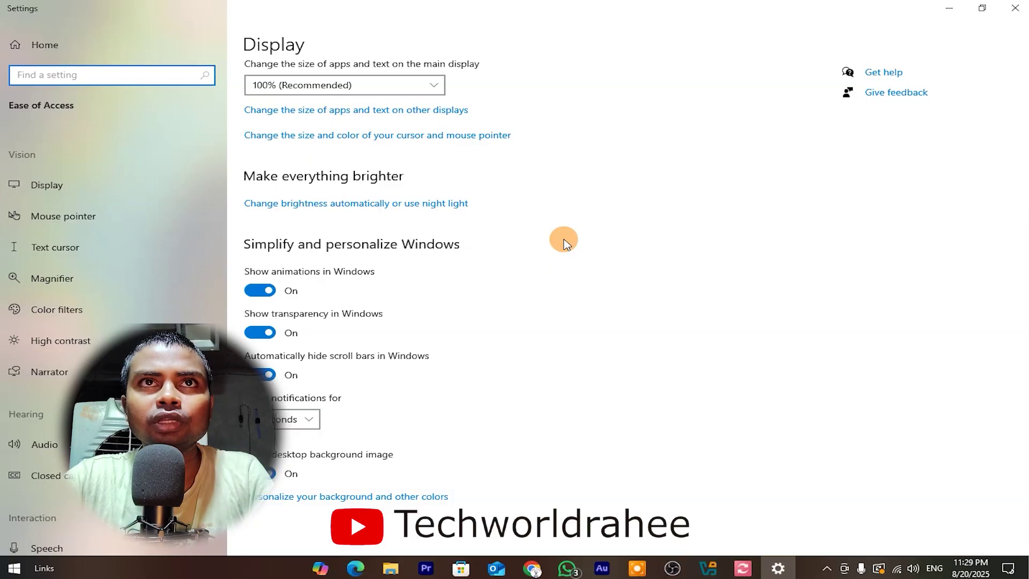
scroll(563, 236, up, 4)
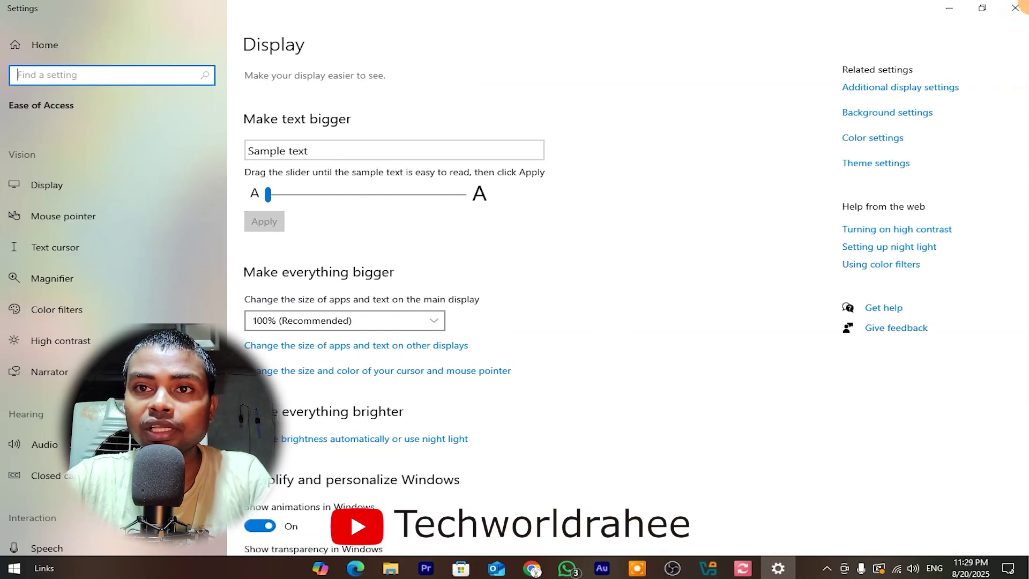
click(1015, 8)
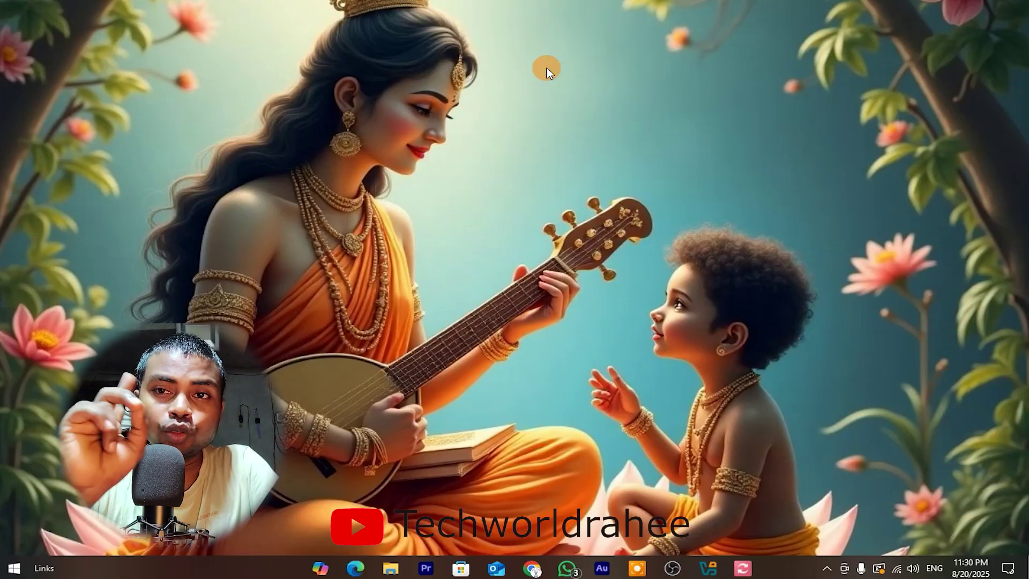
- Turn on clipboard history, dismiss the clipboard pane, and reopen it to view the copied items before closing it
key(super+v)
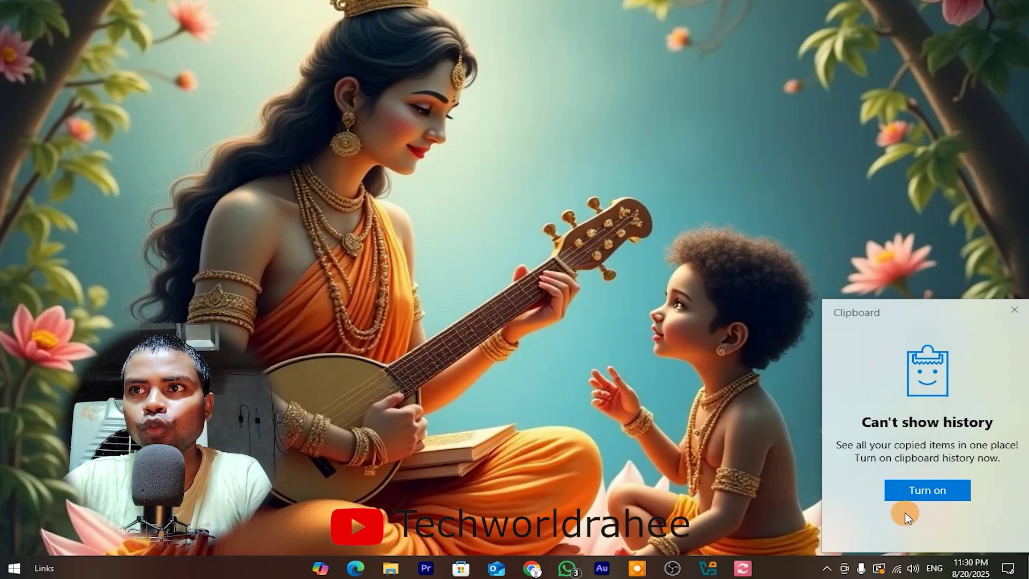
click(918, 489)
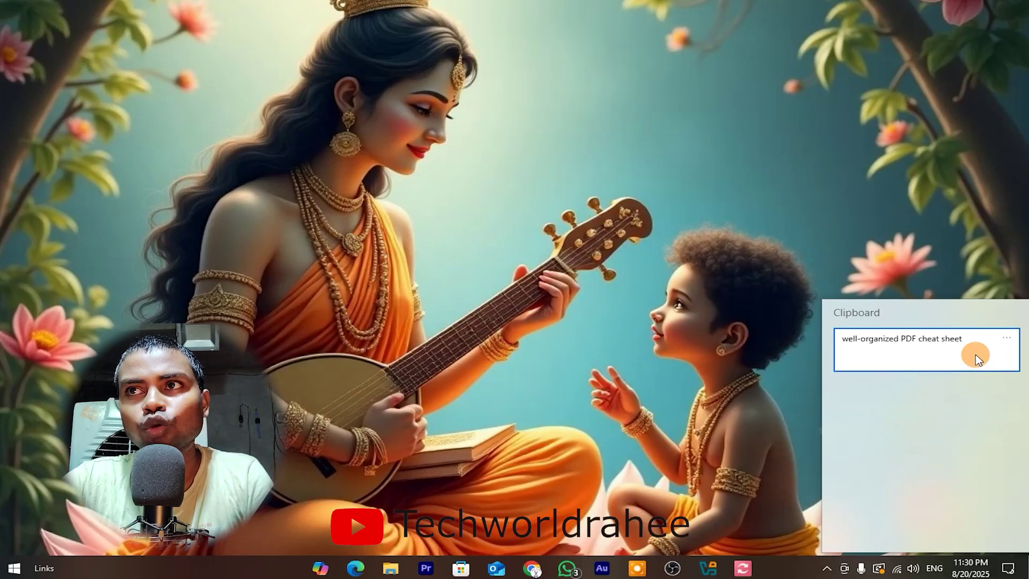
click(877, 271)
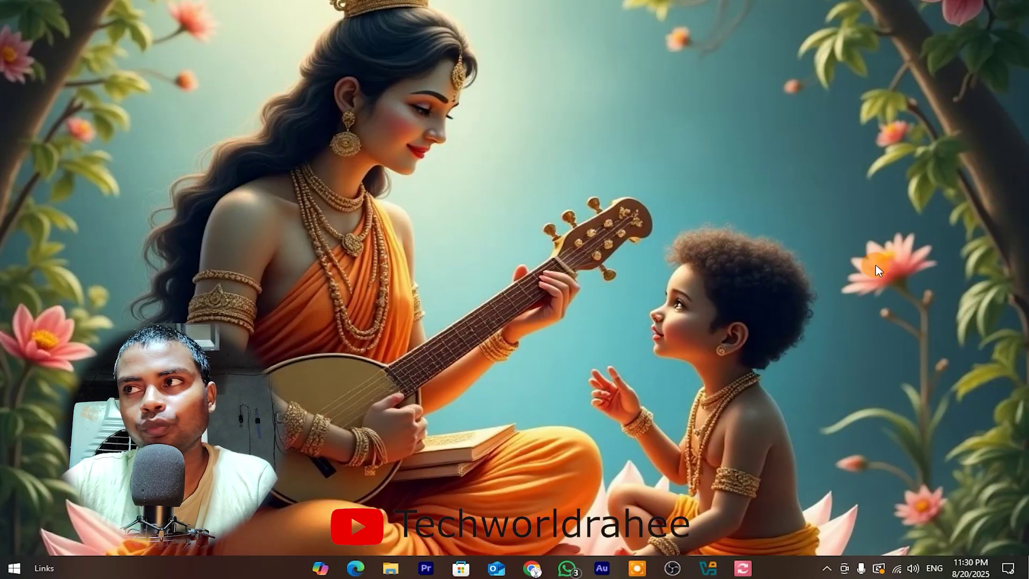
key(super+v)
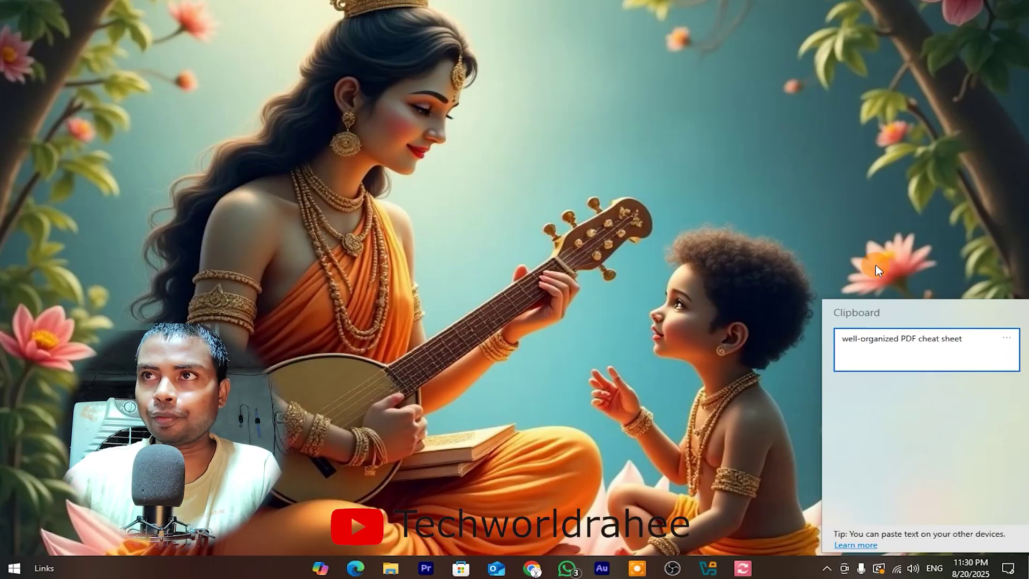
click(768, 242)
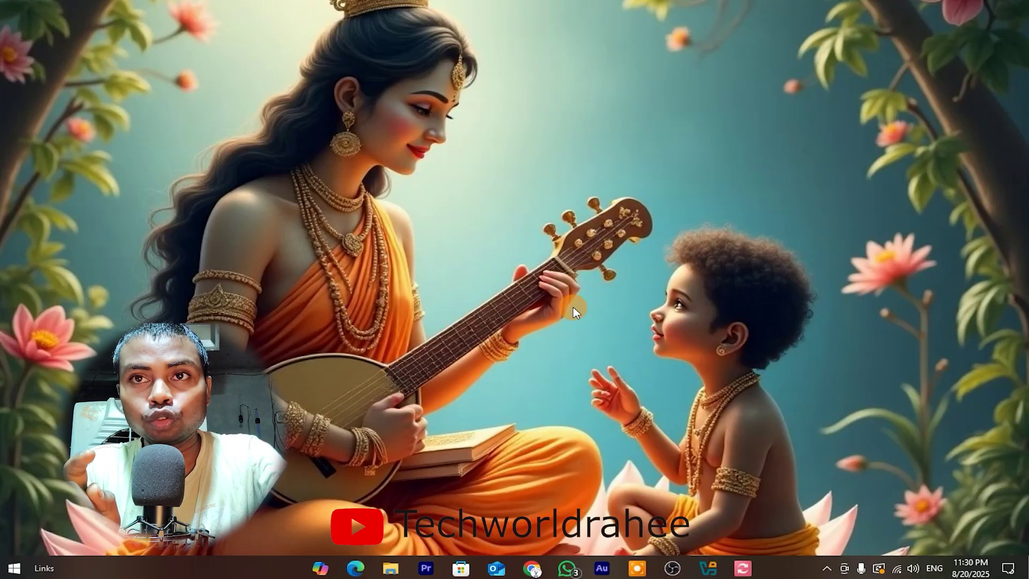
- Capture a fullscreen snip from the Windows Ink Workspace, view it in Snip & Sketch, and close the window
key(super+w)
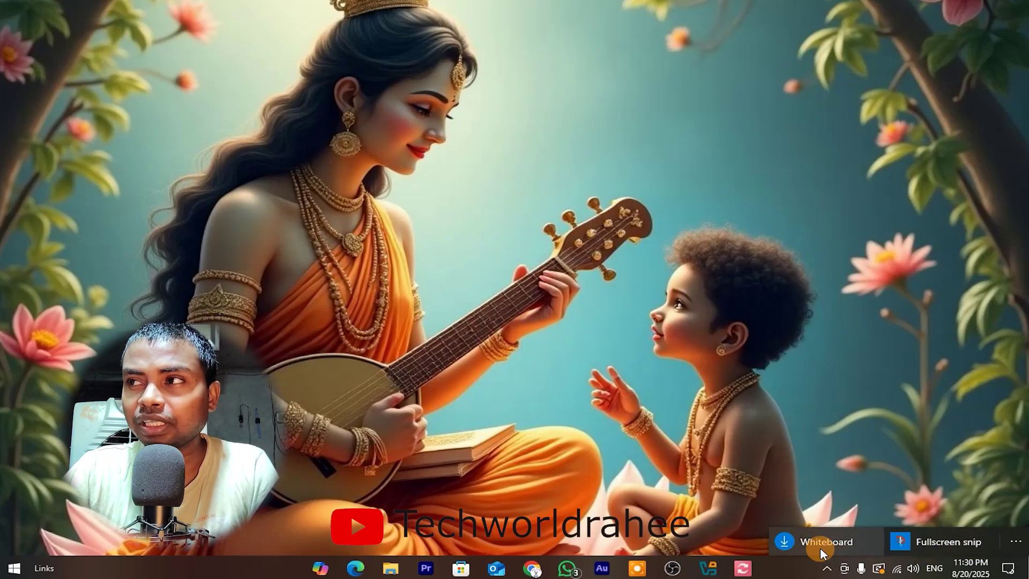
click(911, 548)
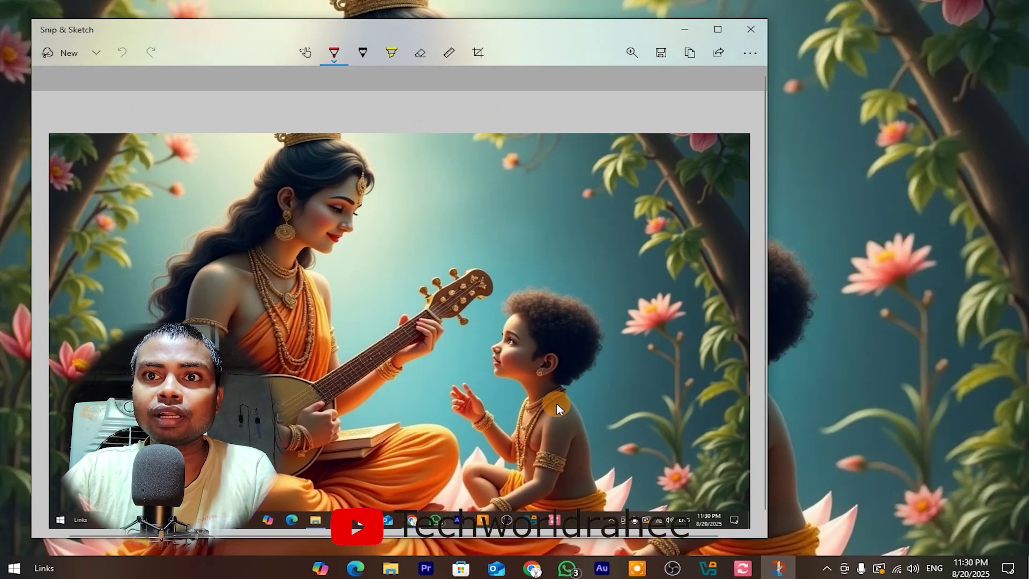
scroll(555, 404, down, 1)
scroll(556, 403, up, 1)
scroll(555, 403, down, 1)
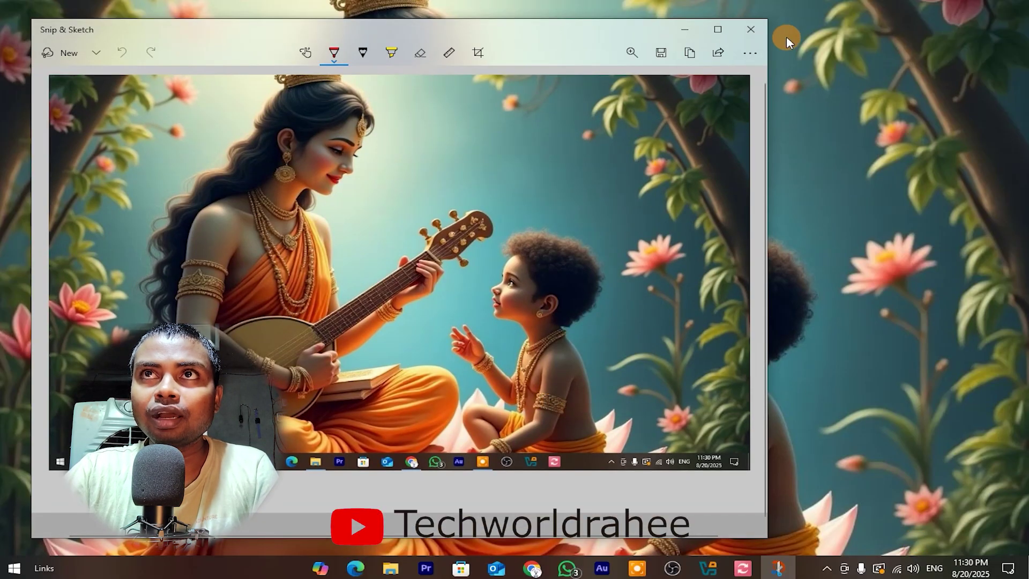
click(750, 30)
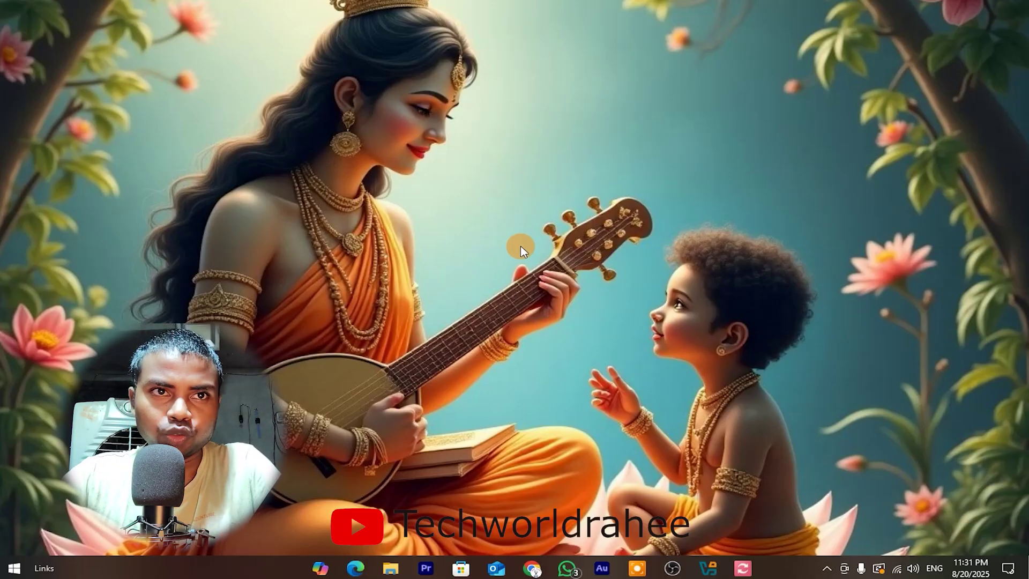
- View the Start button's quick link menu and the emoji panel, dismissing each one
right_click(12, 568)
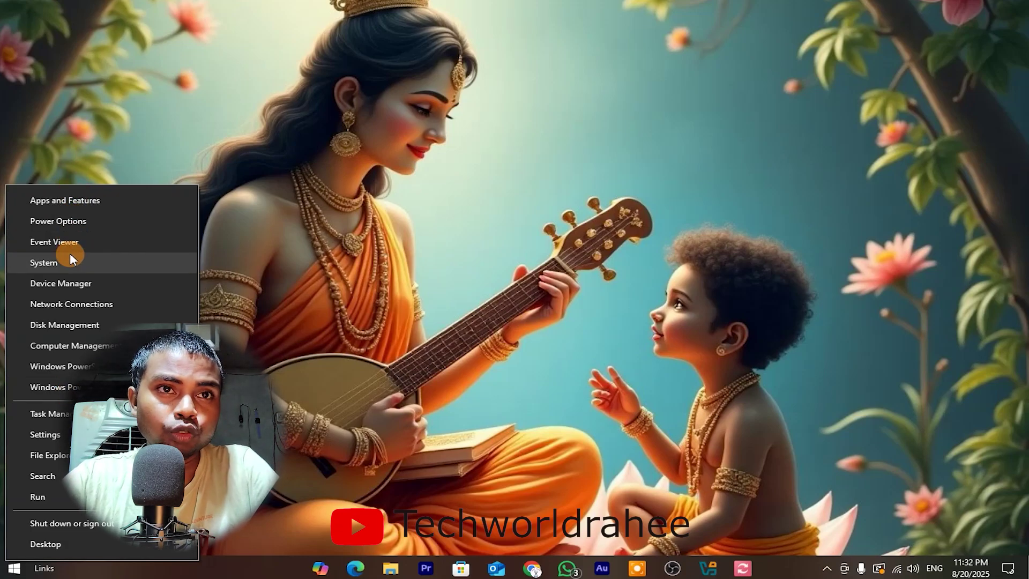
click(664, 200)
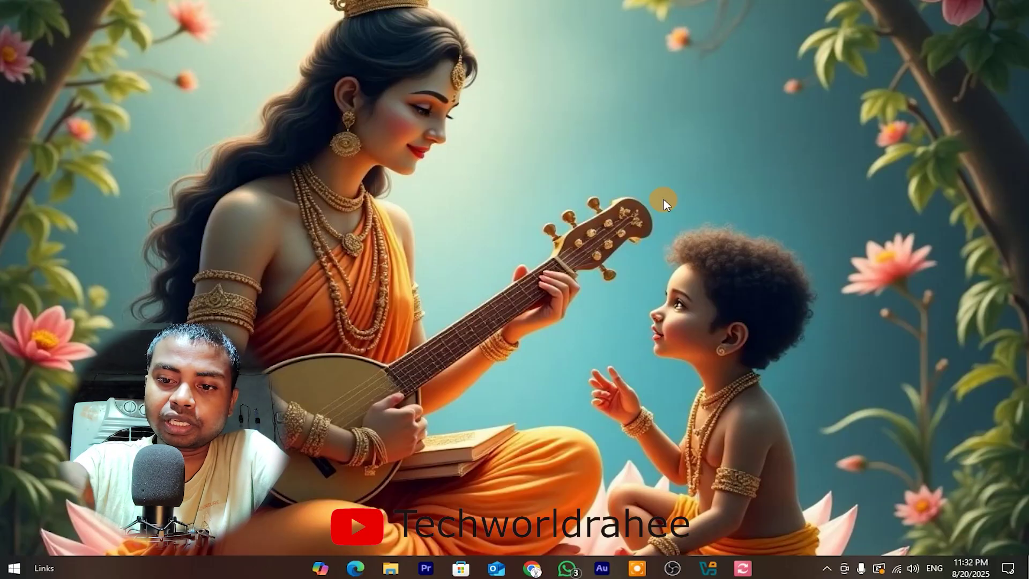
key(super+period)
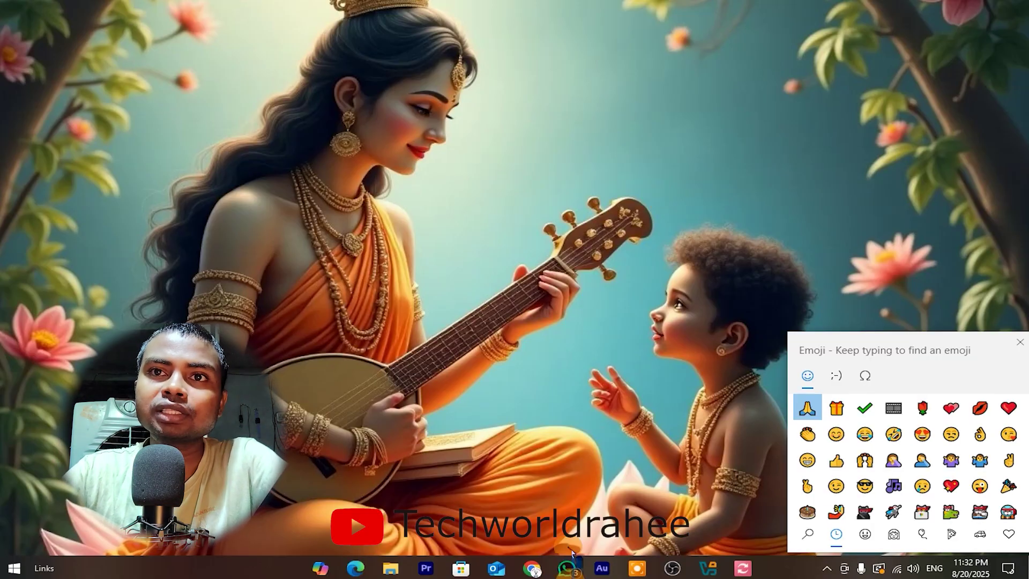
click(565, 573)
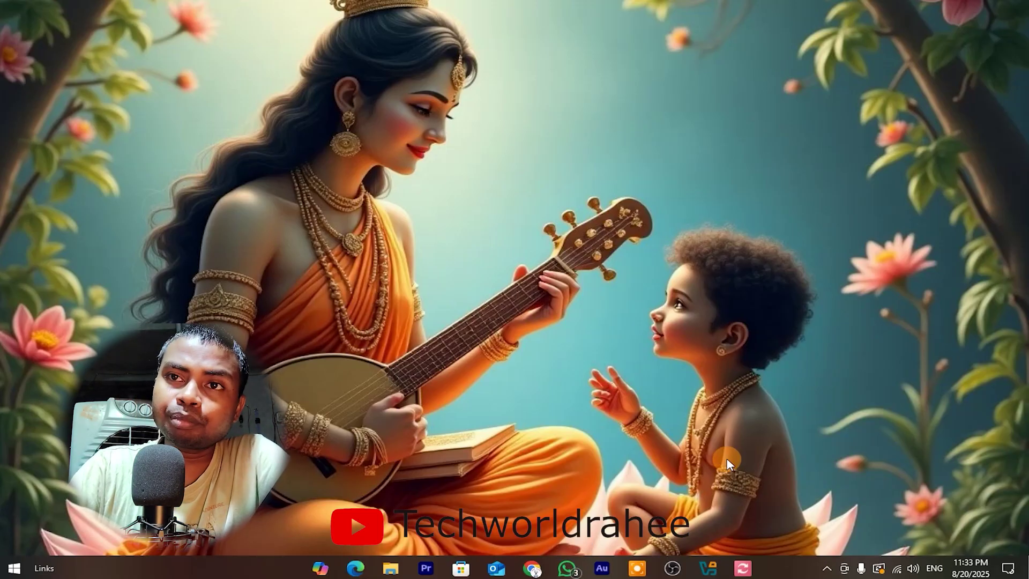
- Reopen the emoji panel, pick the folded hands and gift box emojis, and close the panel
key(super+period)
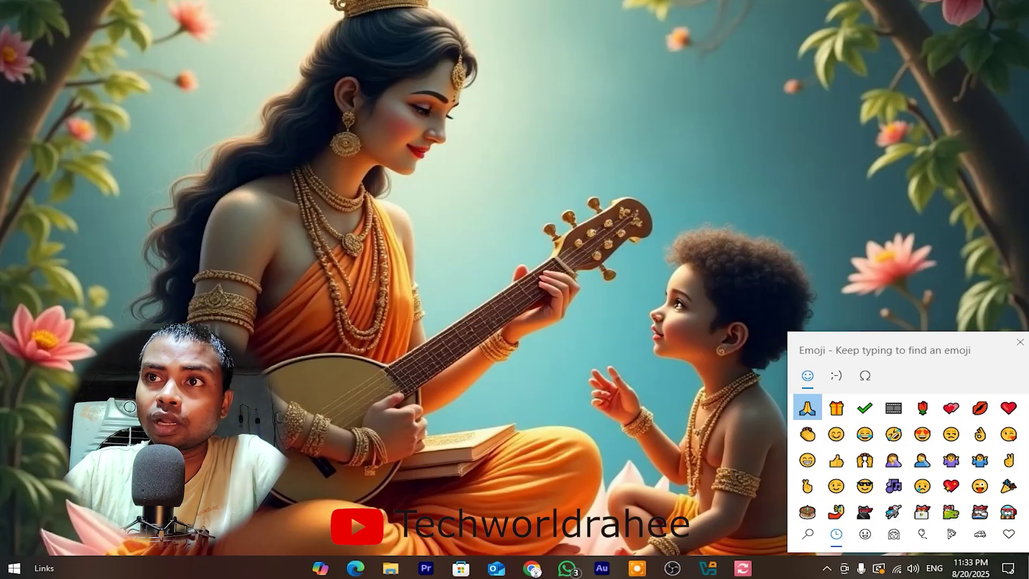
click(807, 408)
click(837, 409)
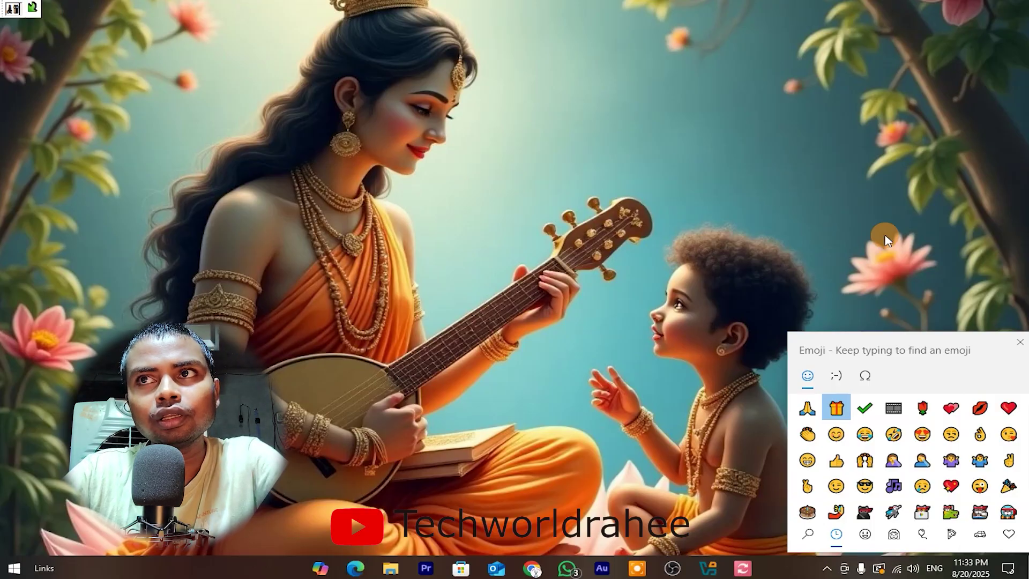
click(1021, 343)
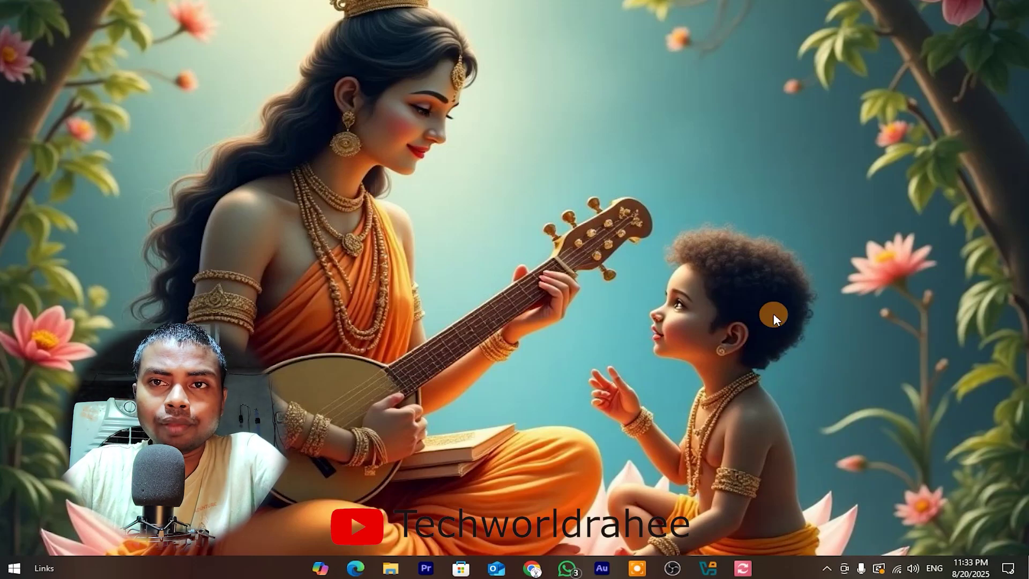